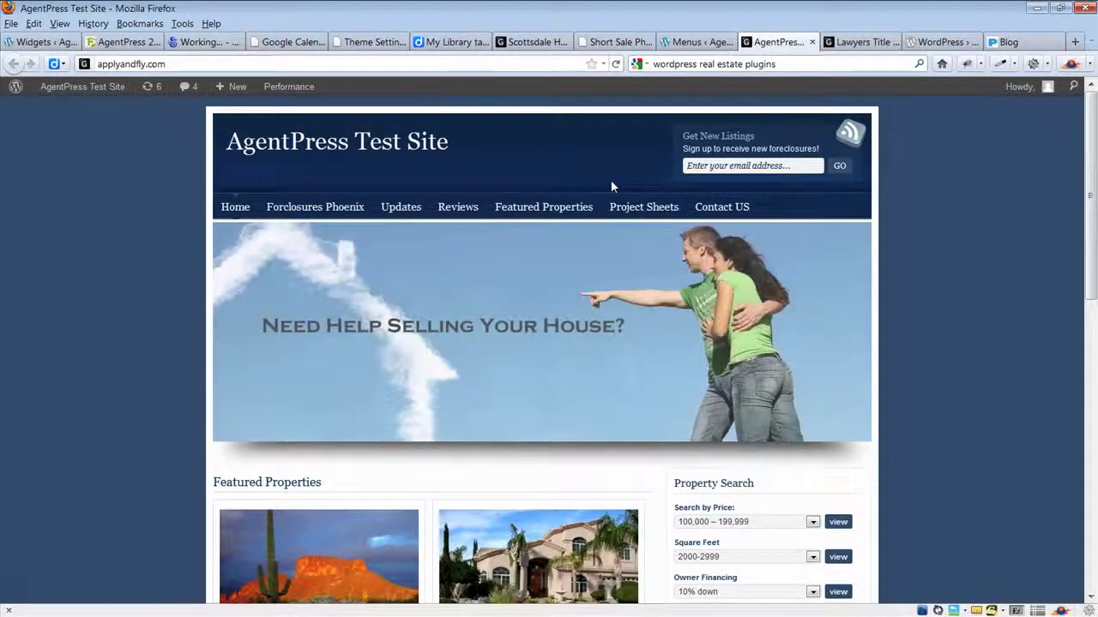
# Step: Compare the Main menu's items on the WordPress Menus screen with the live site's navigation bar
pyautogui.click(693, 50)
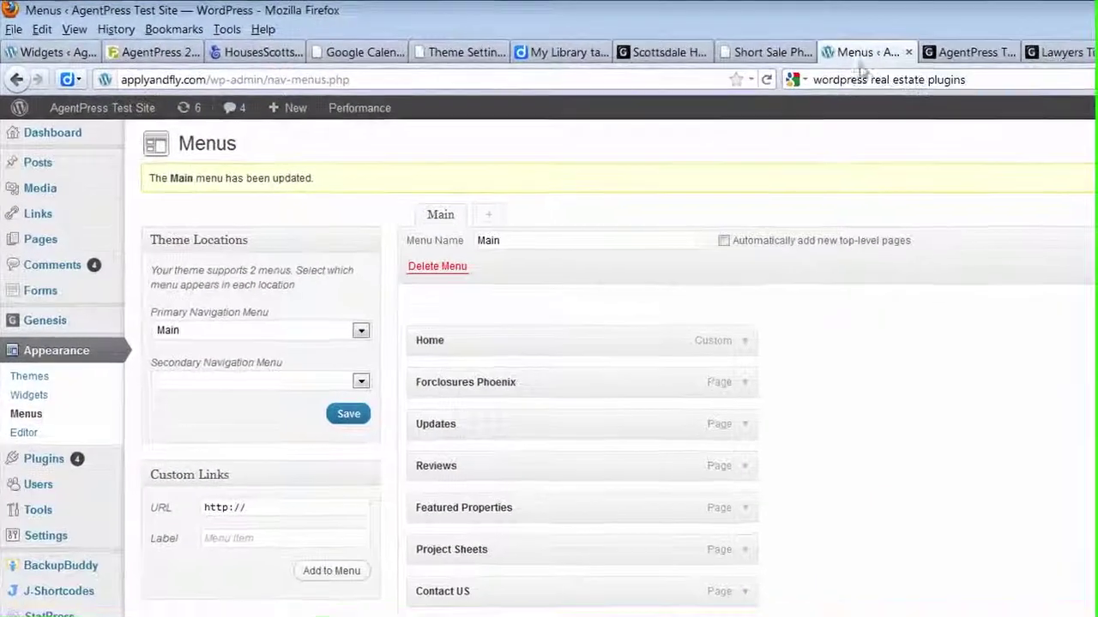
pyautogui.click(975, 51)
pyautogui.click(767, 81)
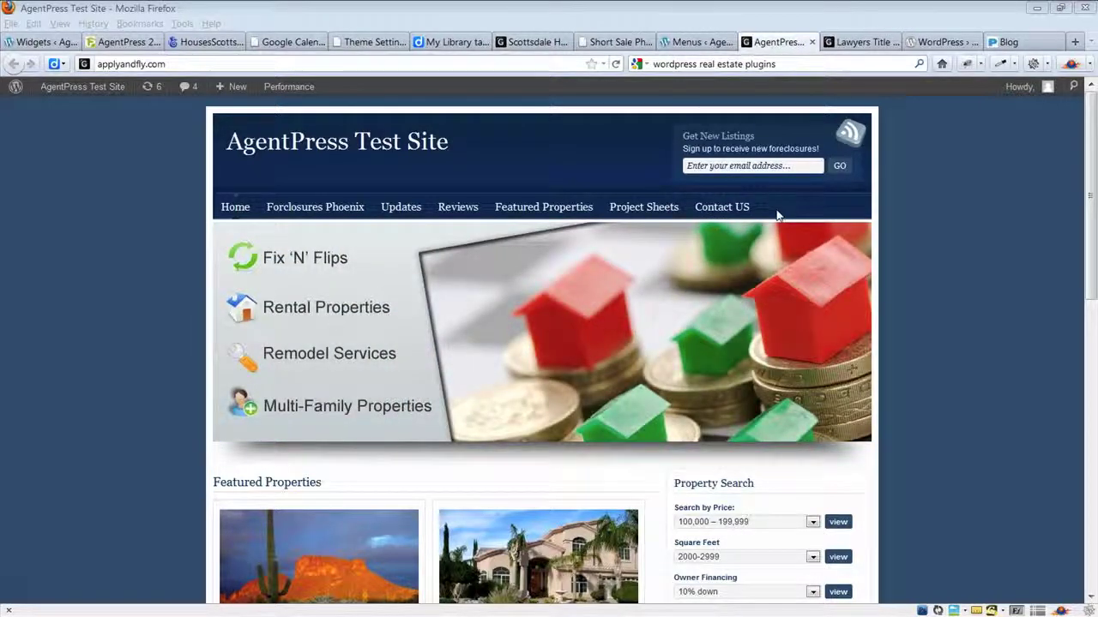
pyautogui.click(702, 42)
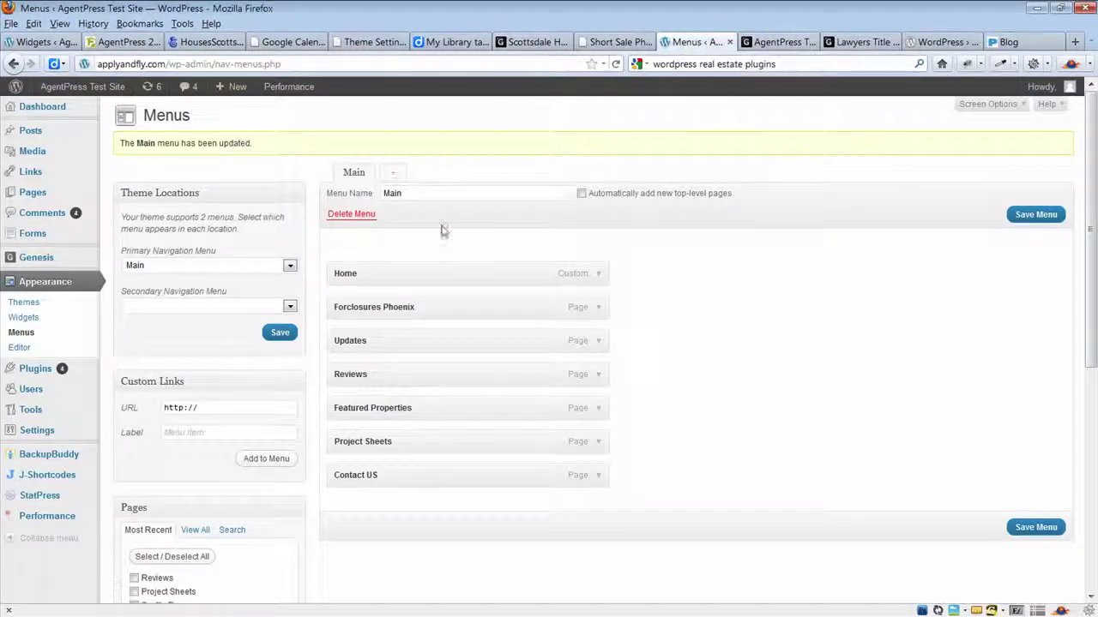
# Step: Open the WordPress dashboard, look at the live site's home page, and return to the dashboard
pyautogui.click(32, 108)
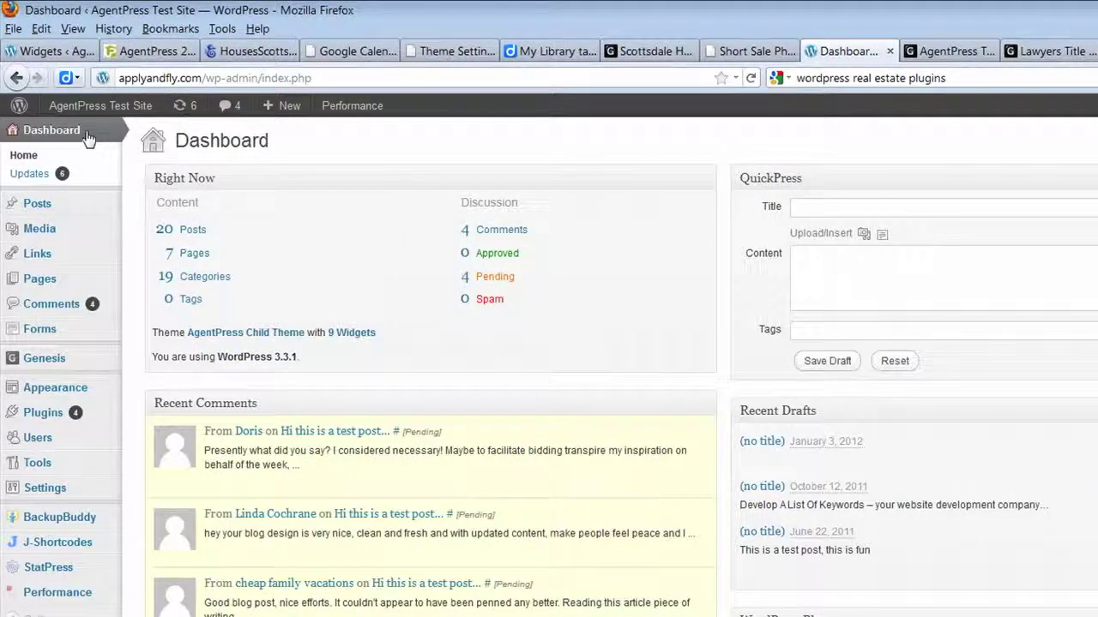
pyautogui.click(947, 51)
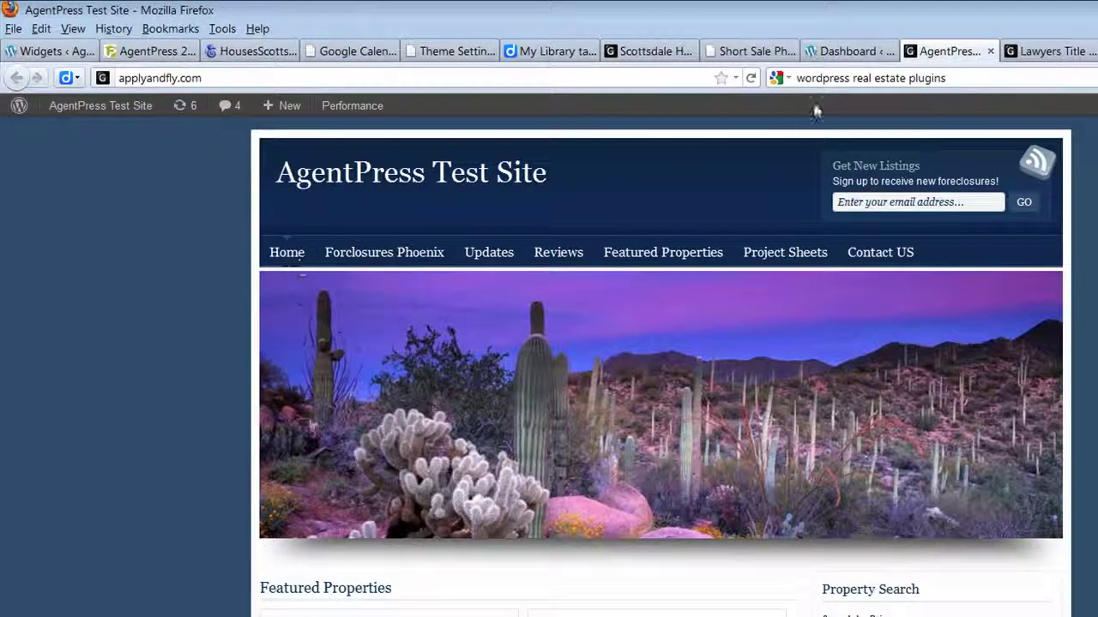
pyautogui.click(841, 52)
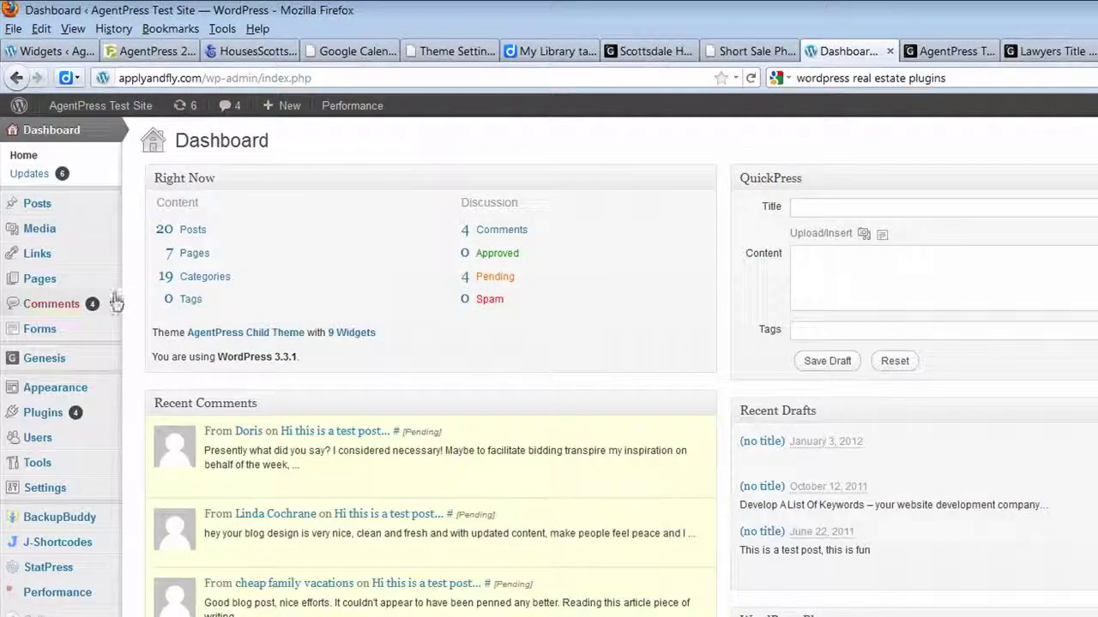
# Step: List all of the site's pages and compare them with the navigation bar on the live site
pyautogui.moveTo(38, 286)
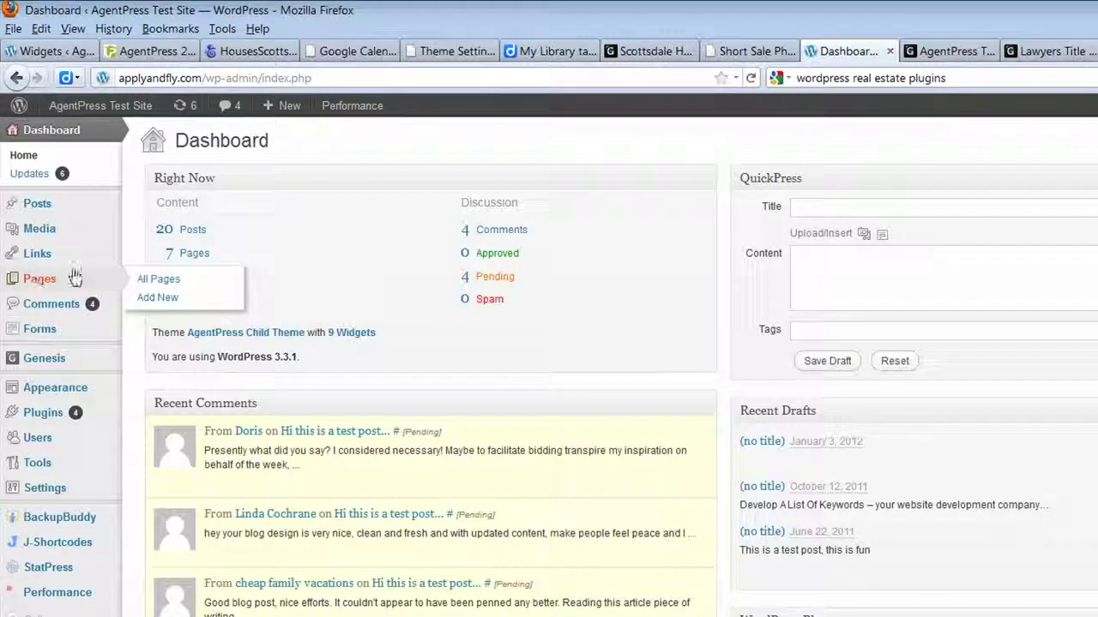
pyautogui.click(153, 283)
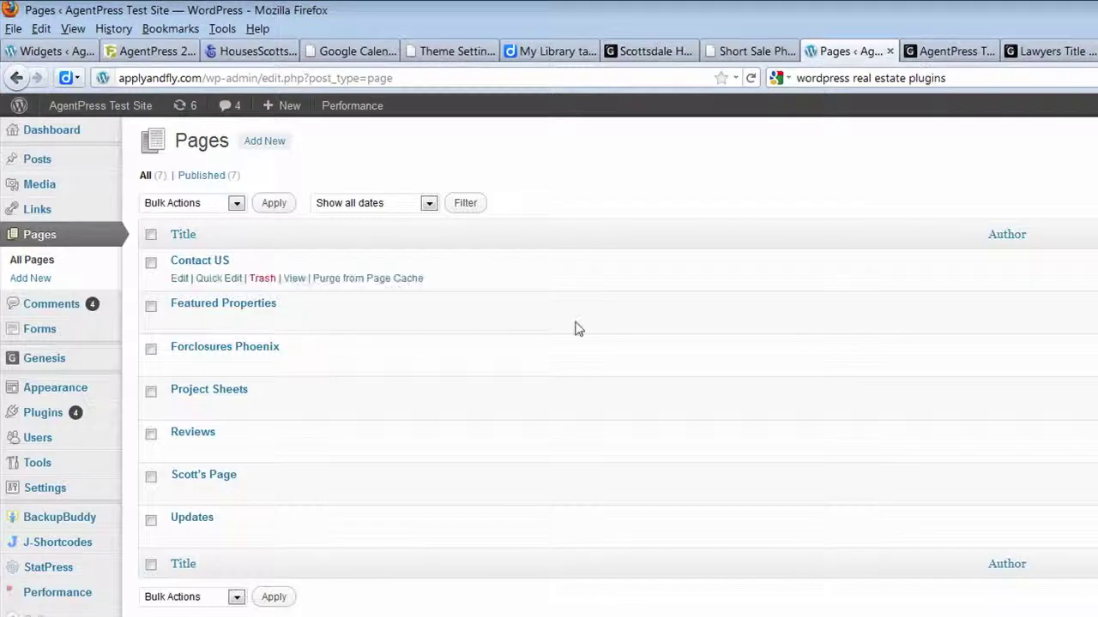
pyautogui.click(261, 492)
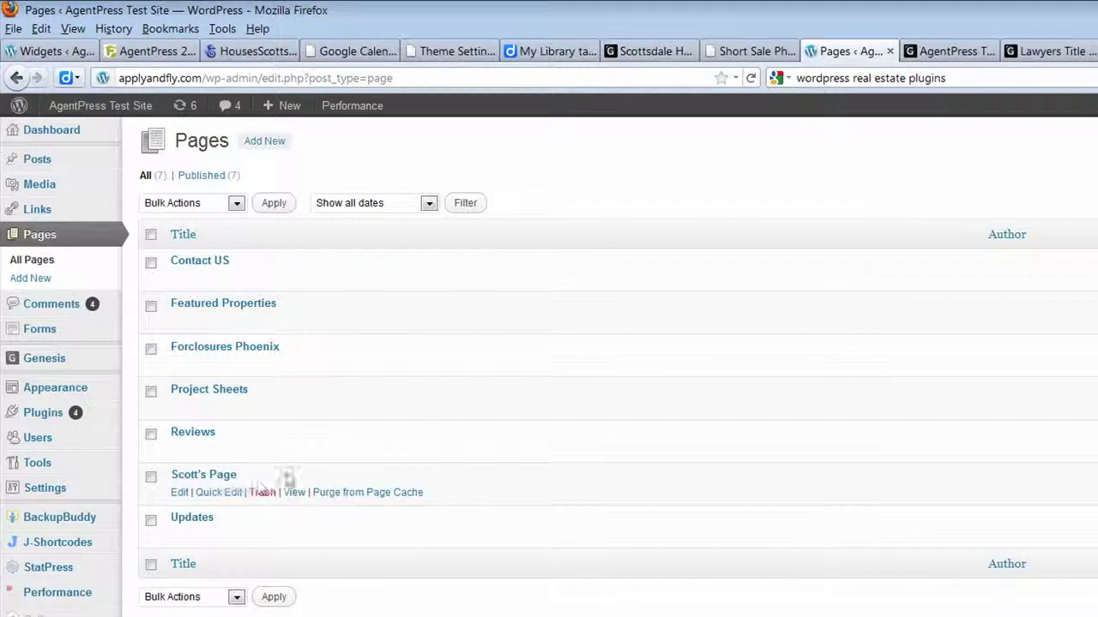
pyautogui.click(943, 51)
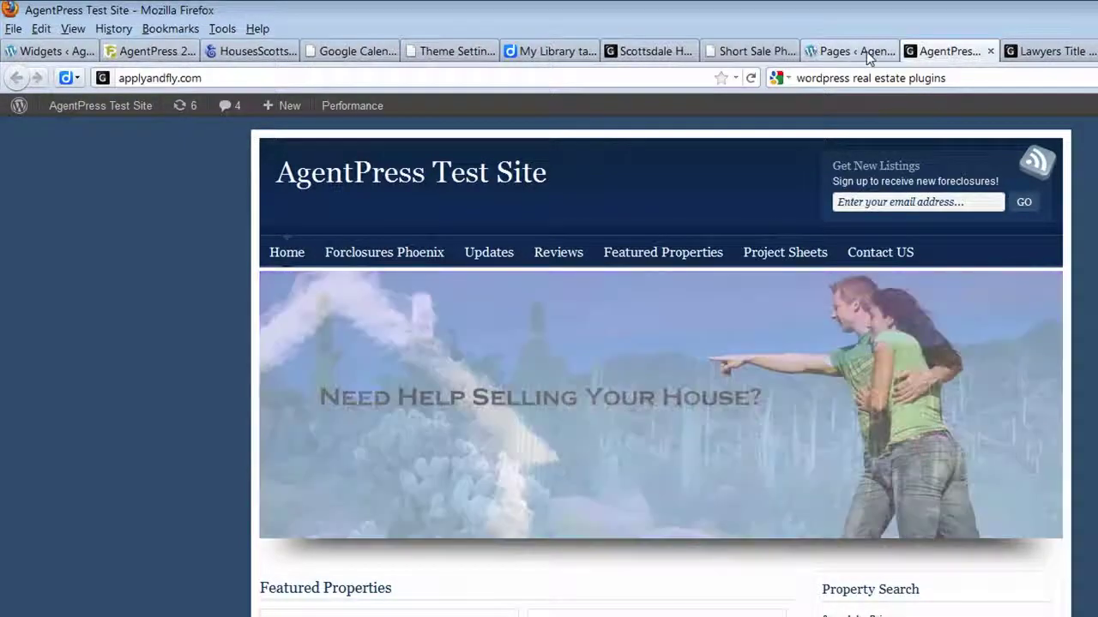
pyautogui.click(862, 51)
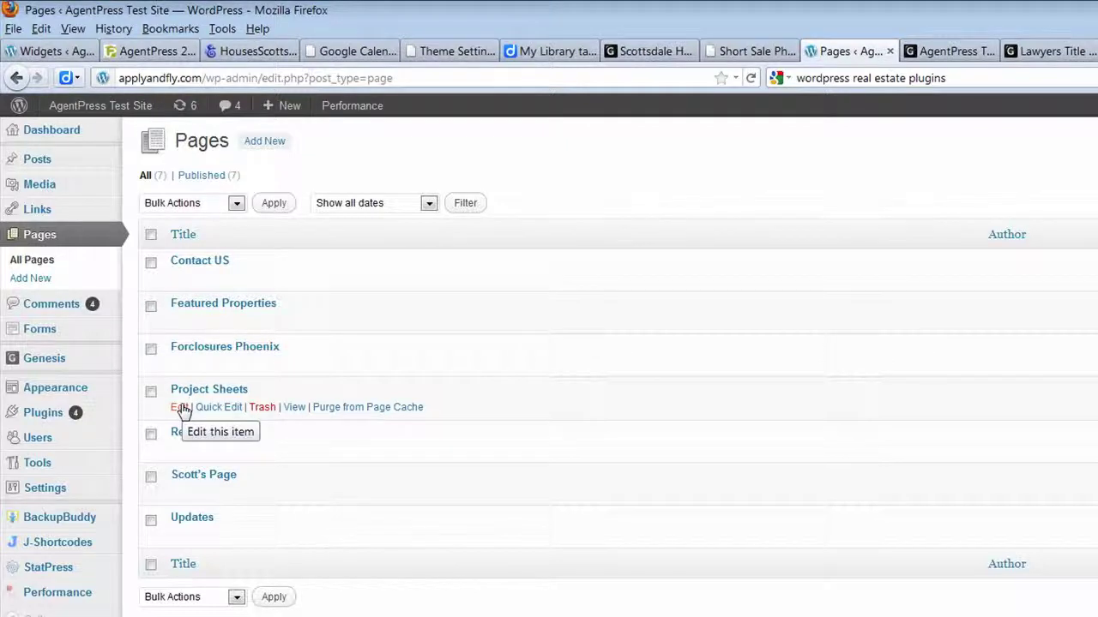
# Step: Start a new page and title it "Test Button"
pyautogui.click(260, 146)
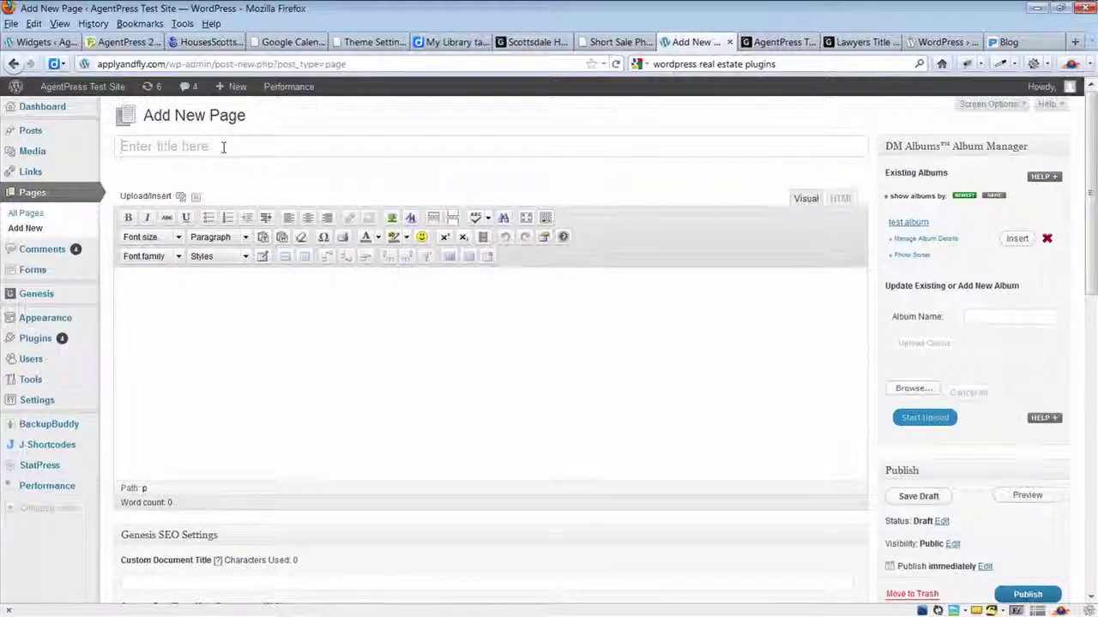
pyautogui.click(223, 147)
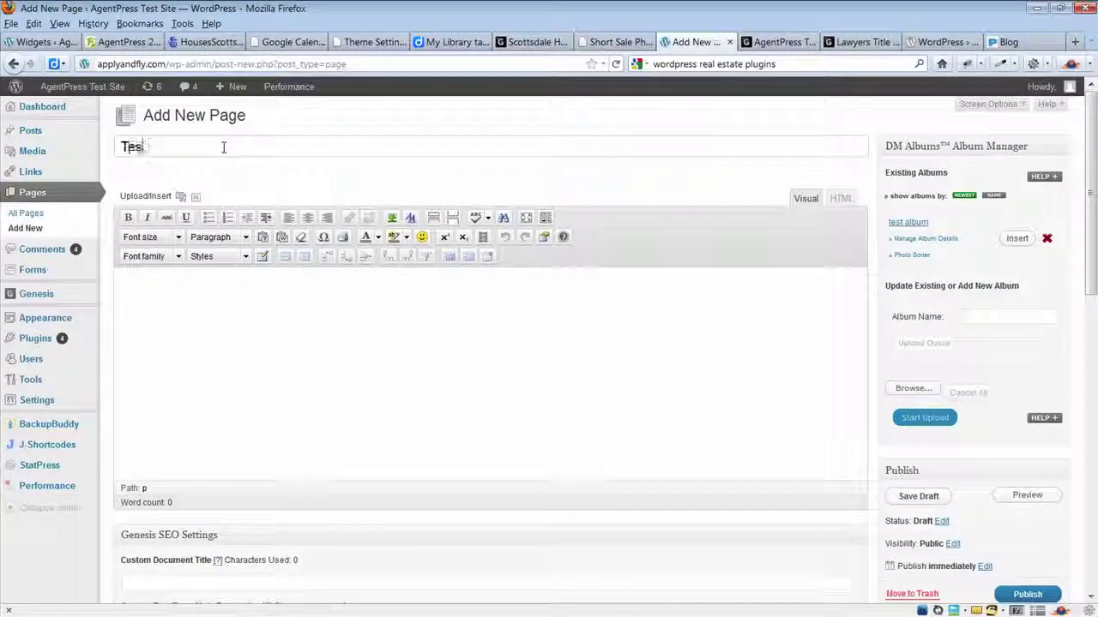
pyautogui.write('Test Button')
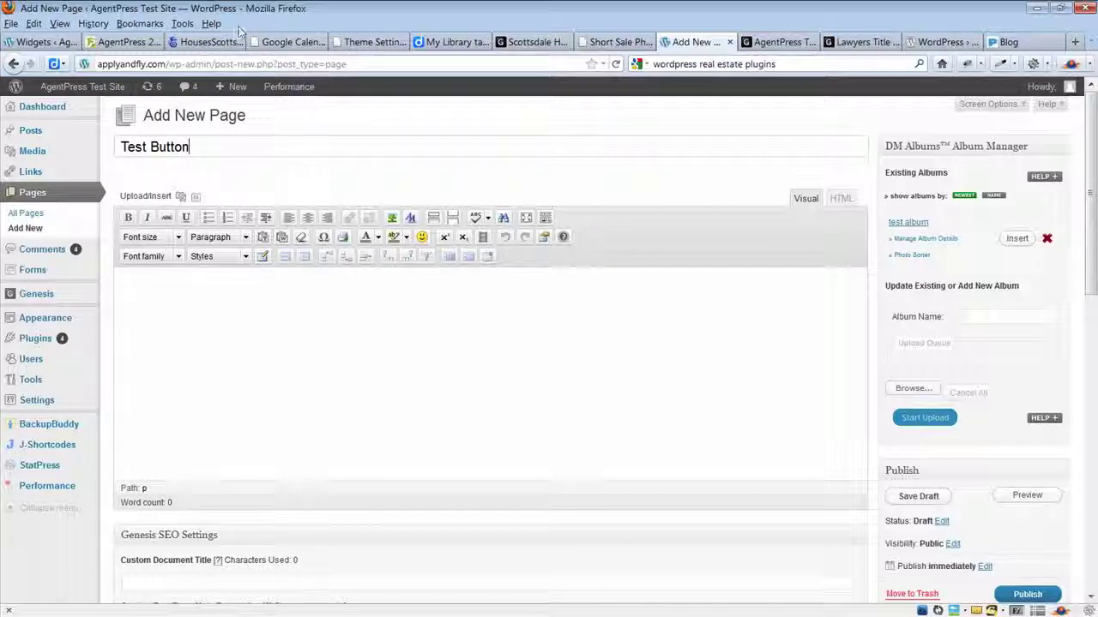
# Step: Generate 3 paragraphs of placeholder text with the Dummy Lipsum add-on
pyautogui.click(185, 26)
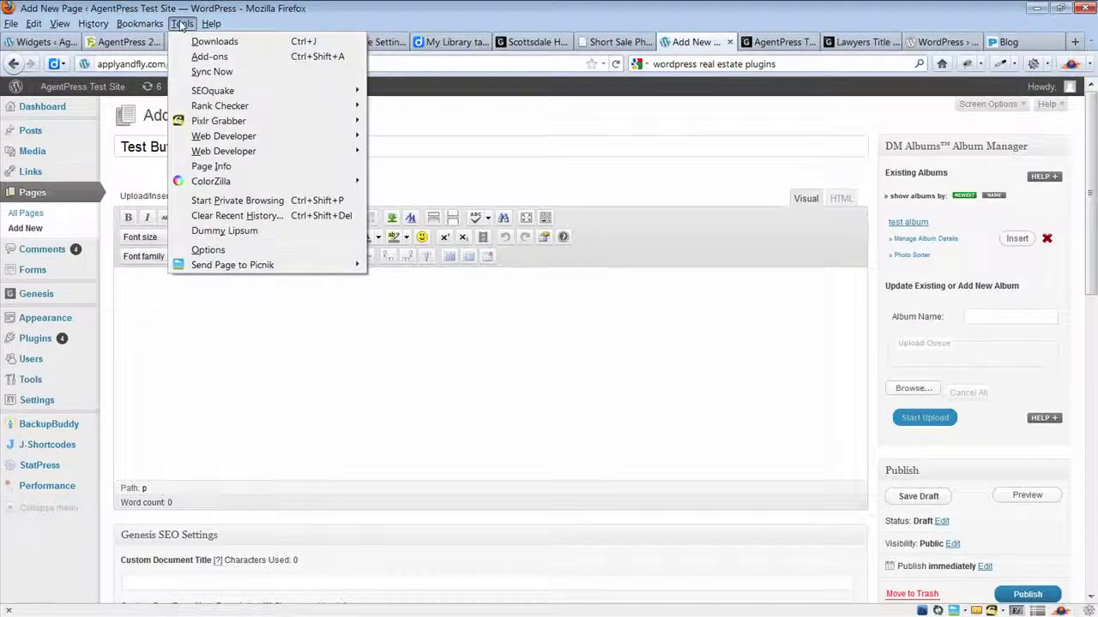
pyautogui.click(225, 232)
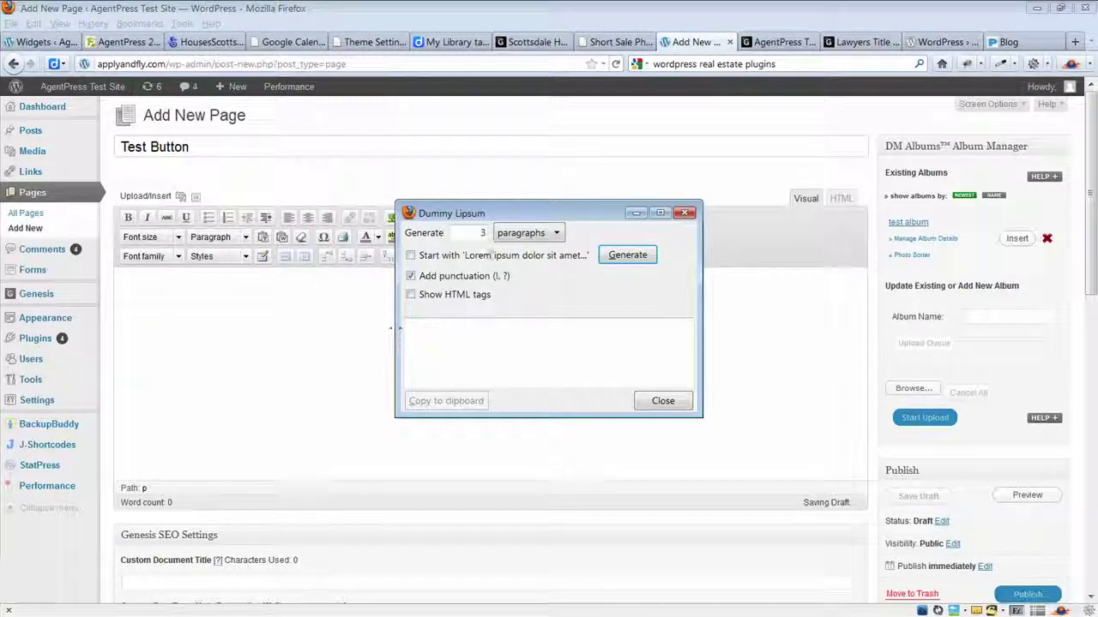
pyautogui.click(529, 233)
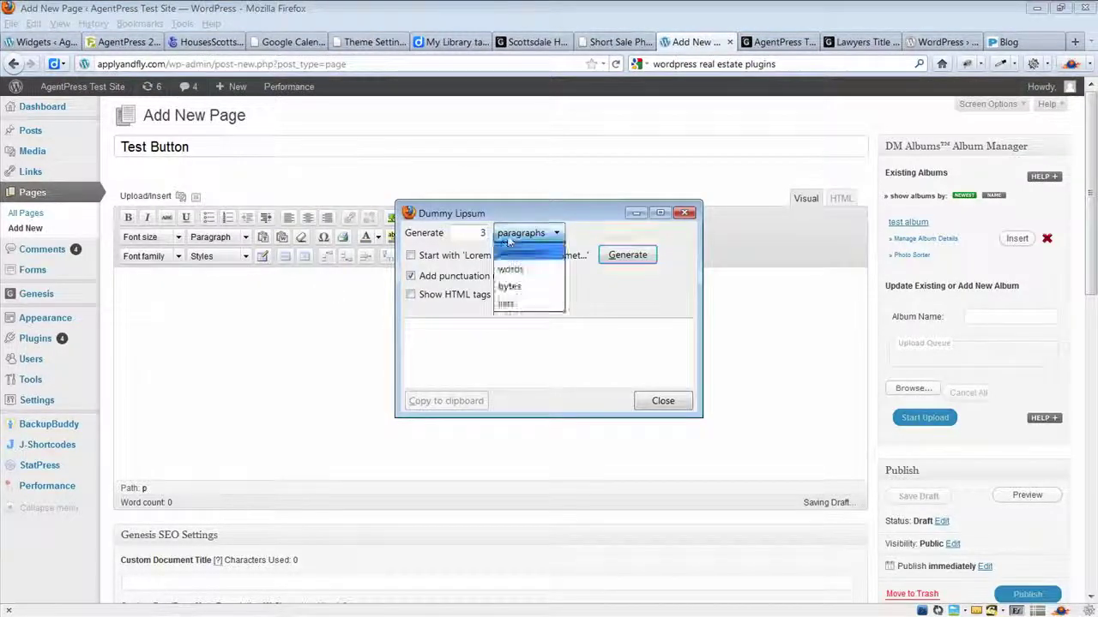
pyautogui.click(620, 260)
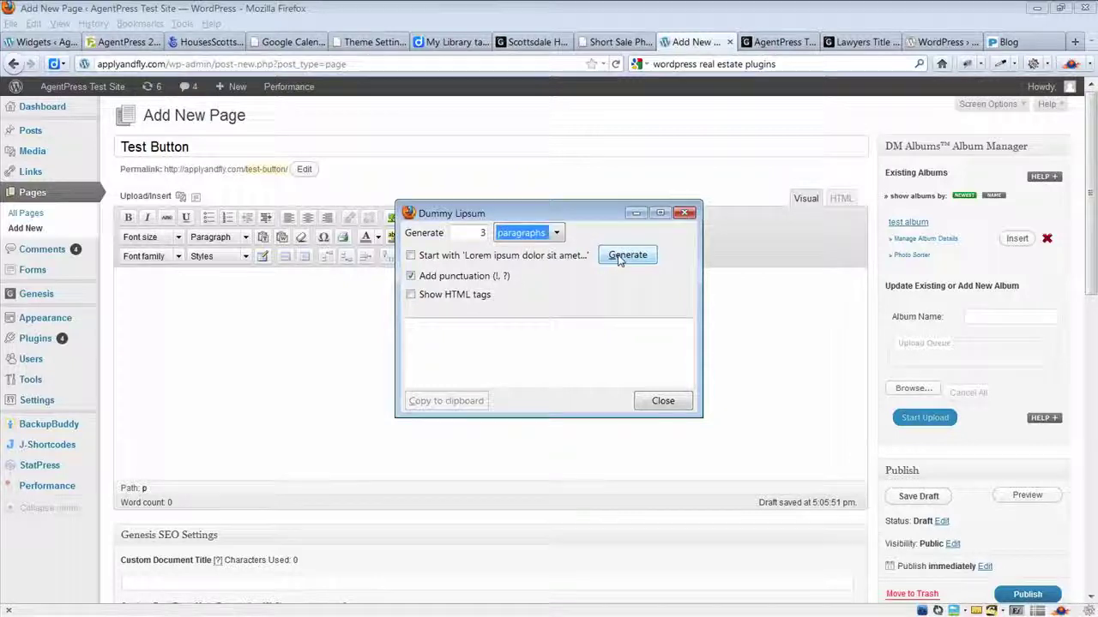
pyautogui.click(617, 260)
# Step: Copy all of the generated placeholder text, close the generator, and paste the text into the page body
pyautogui.click(552, 338)
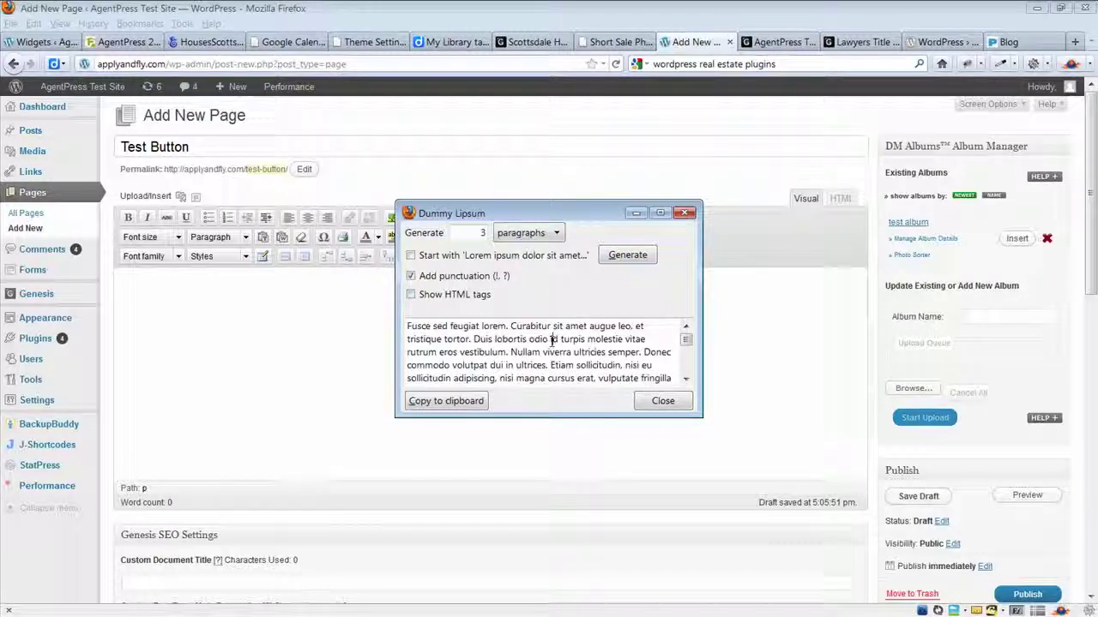
pyautogui.hotkey('ctrl', 'a')
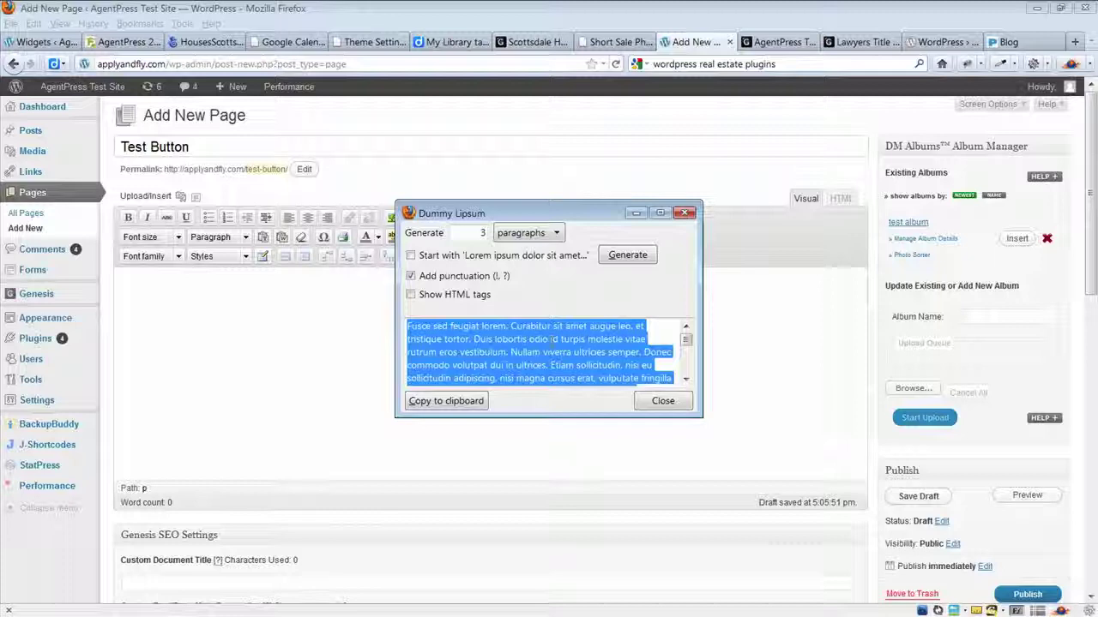
pyautogui.click(684, 213)
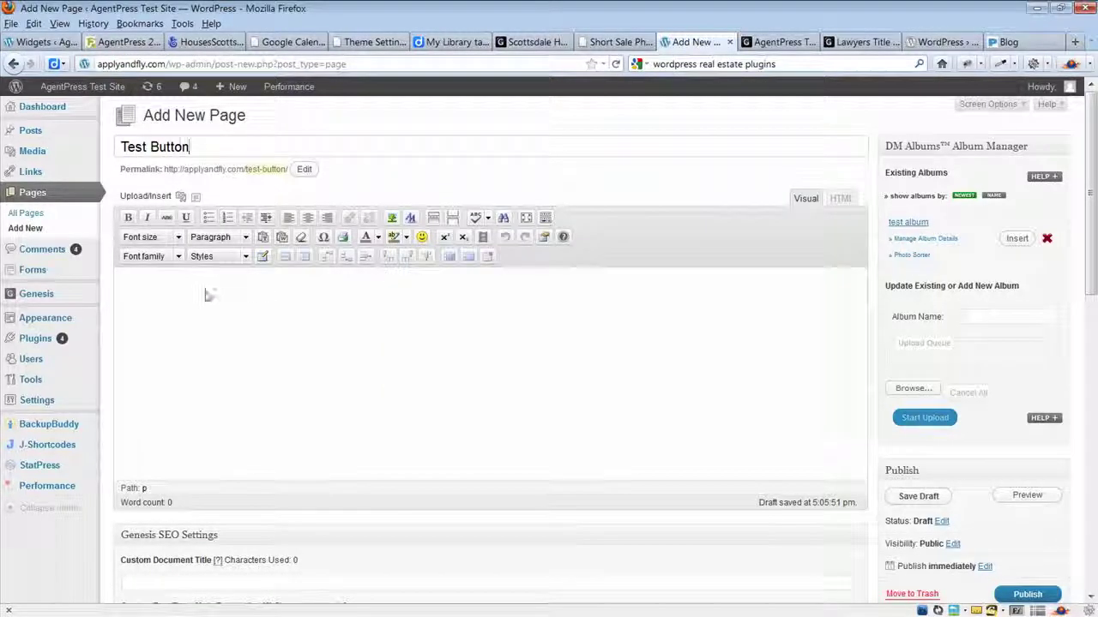
pyautogui.hotkey('ctrl', 'v')
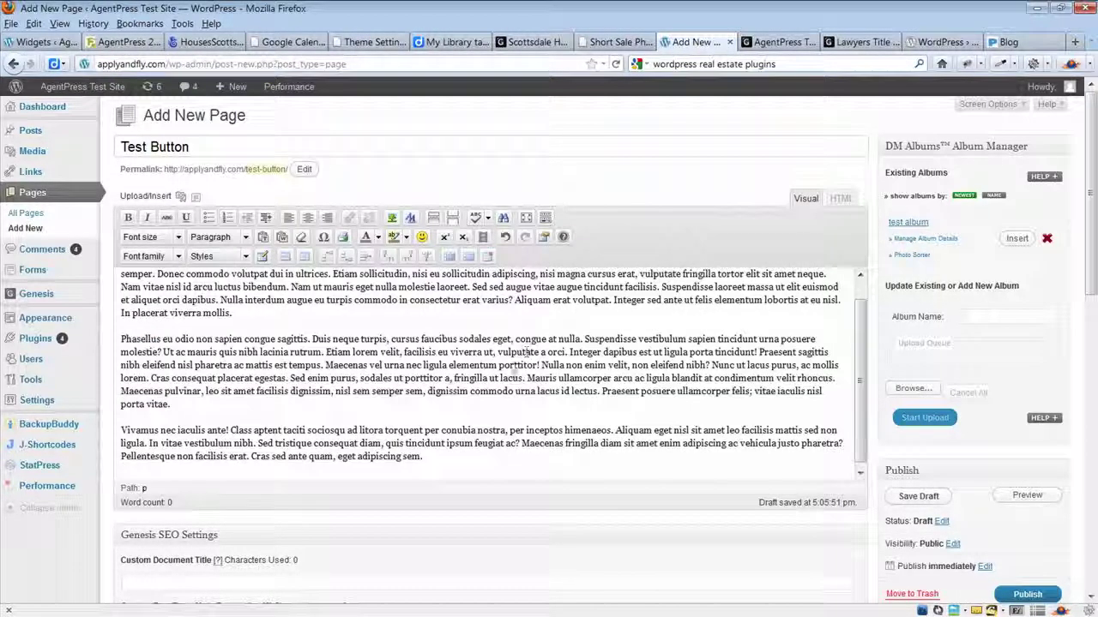
# Step: Publish the Test Button page
pyautogui.scroll(-3, 915, 403)
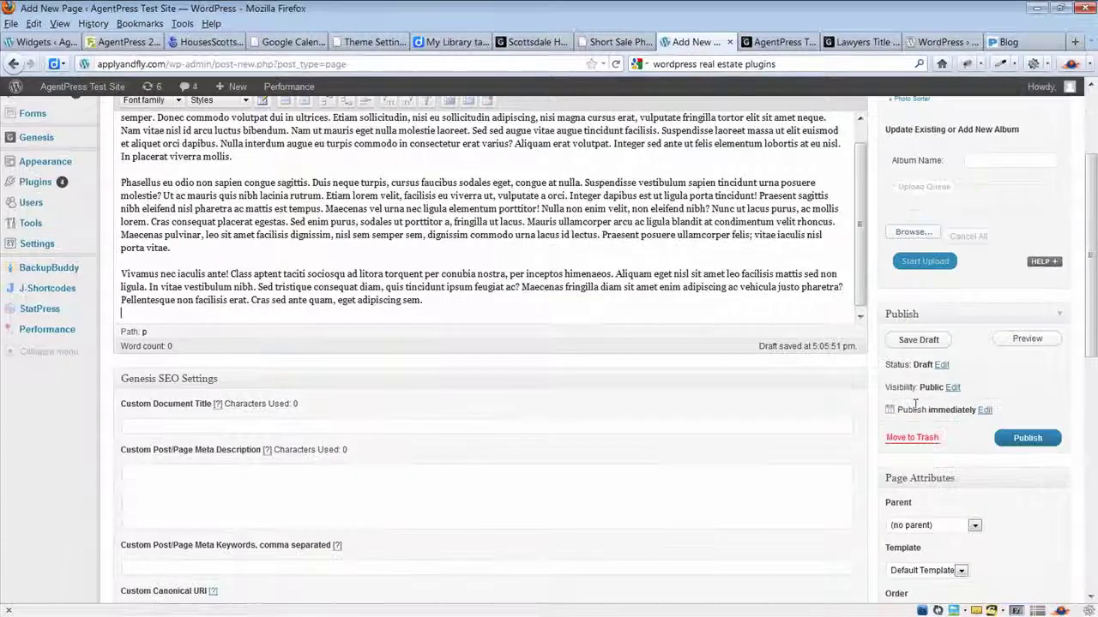
pyautogui.click(1029, 442)
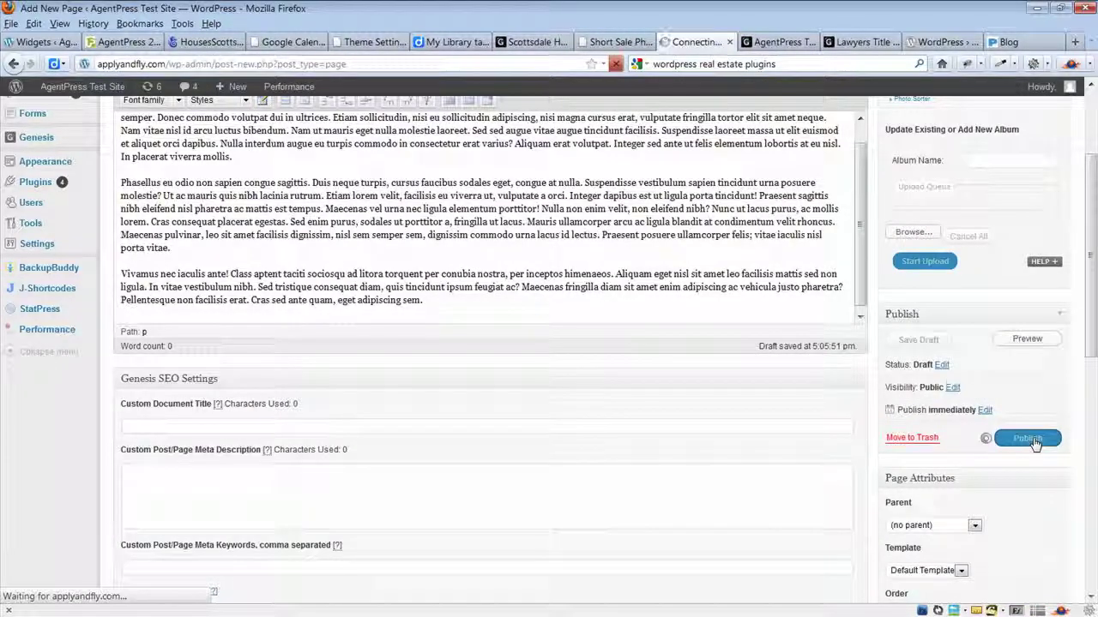
pyautogui.scroll(3, 443, 225)
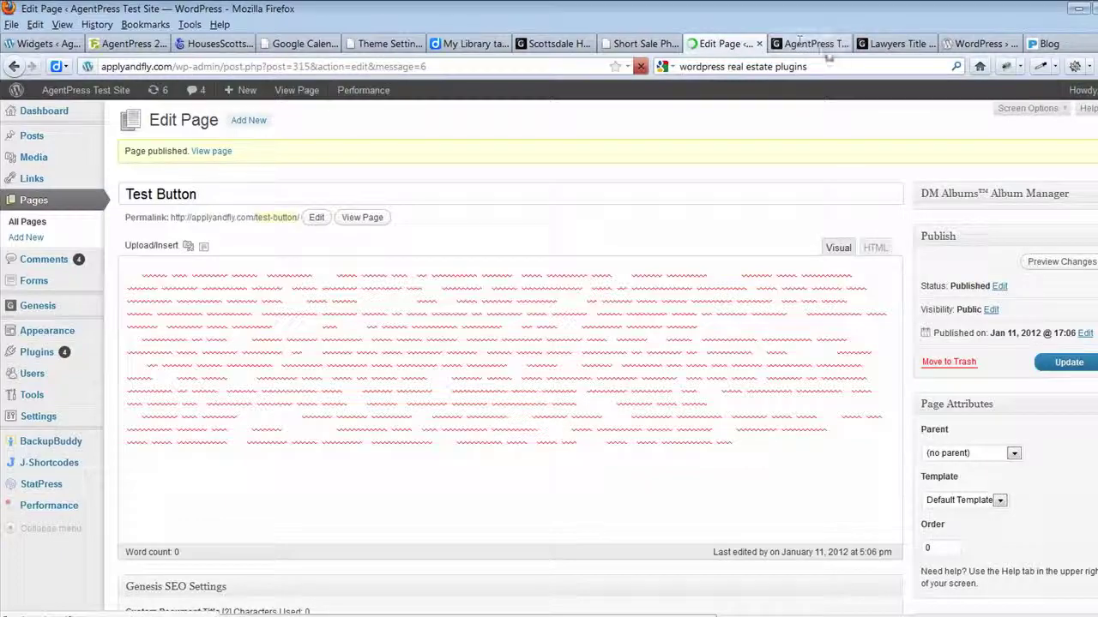
# Step: Check the live site's navigation bar and the list of all pages for the Test Button page
pyautogui.click(816, 44)
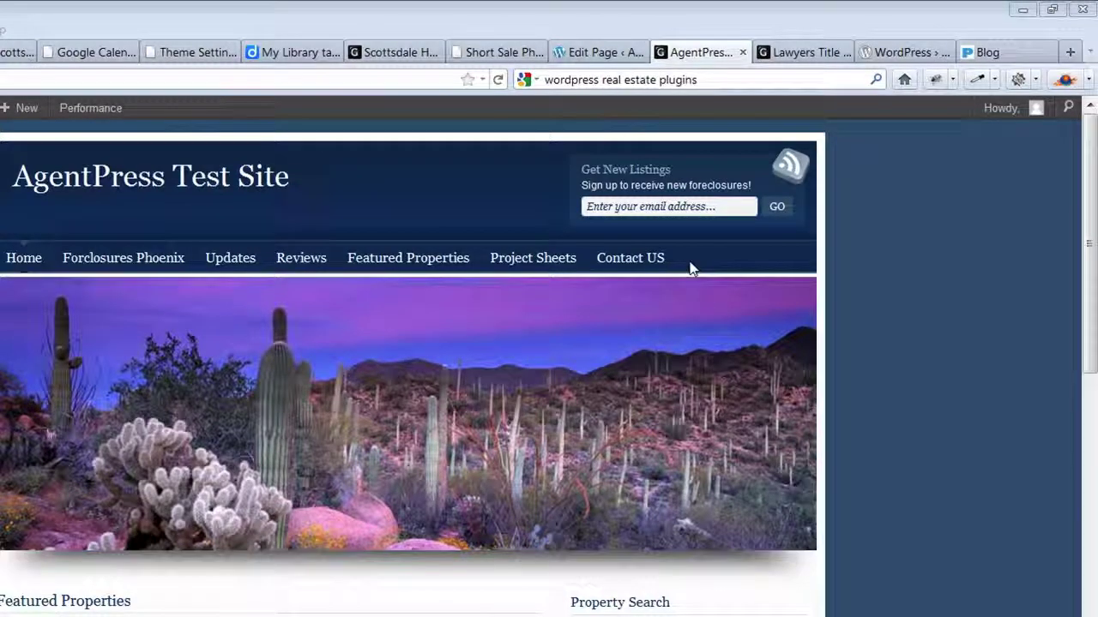
pyautogui.click(593, 53)
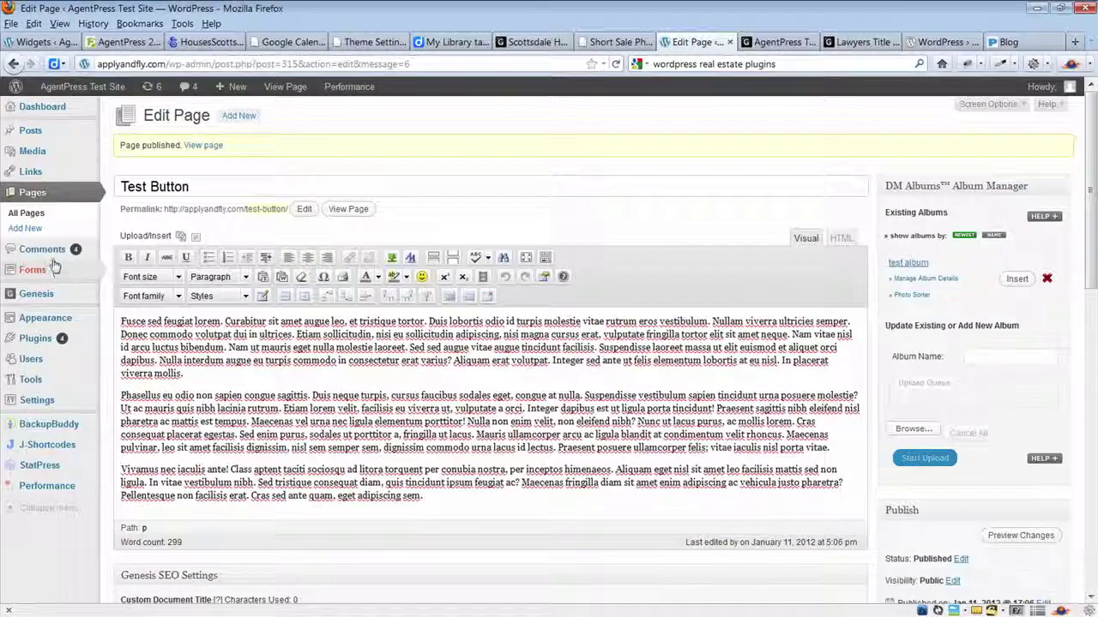
pyautogui.click(34, 192)
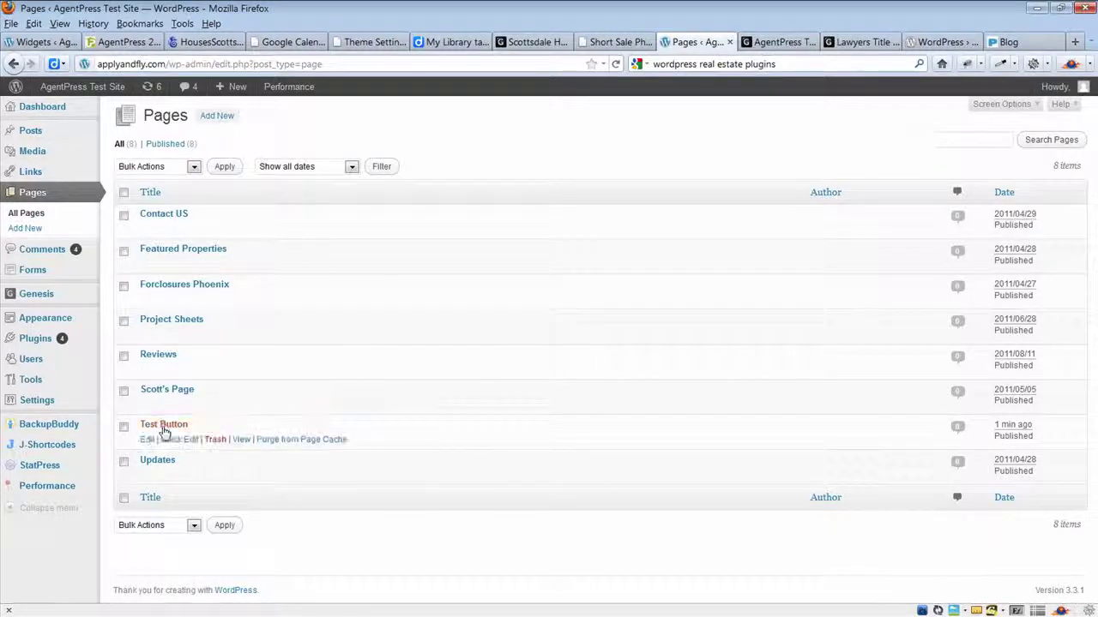
pyautogui.click(779, 42)
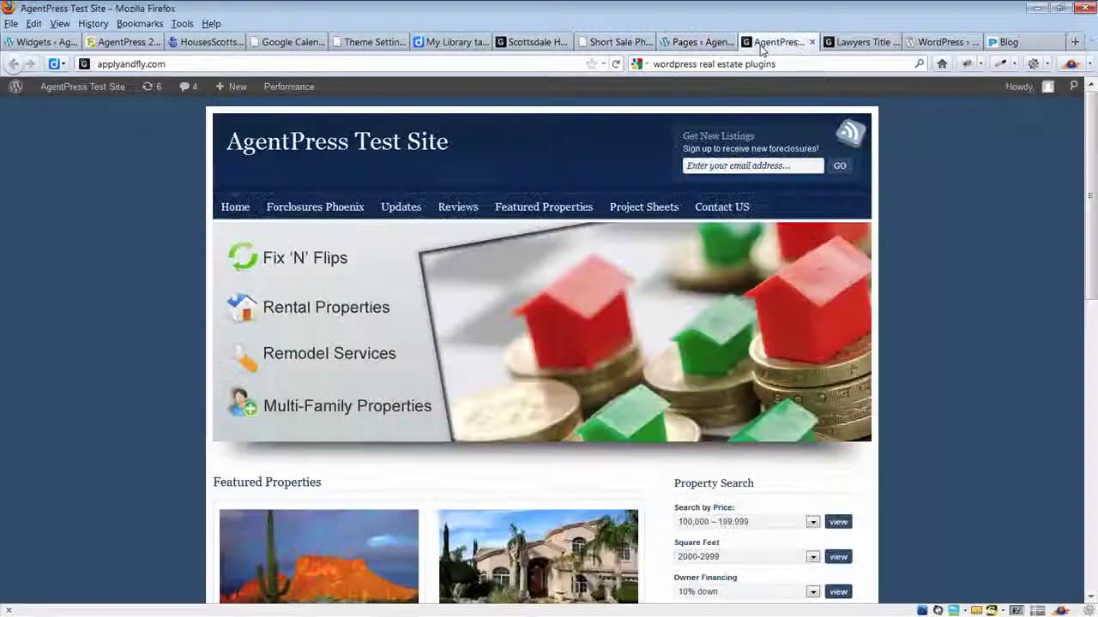
pyautogui.click(693, 43)
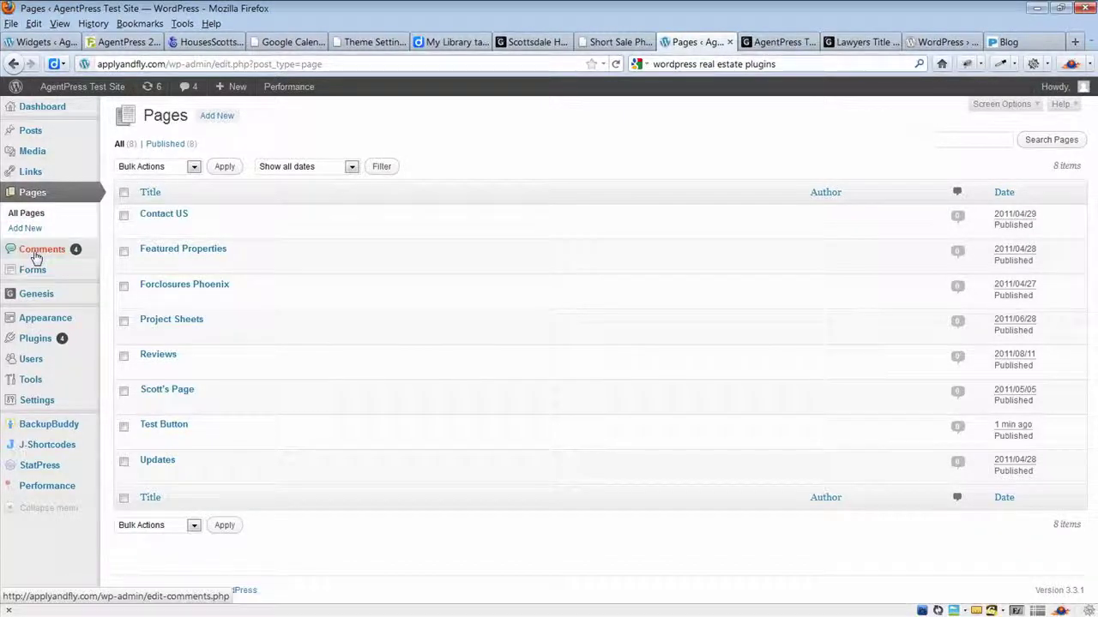
# Step: Add the Test Button page to the end of the Main menu, after Contact US, and save the menu
pyautogui.moveTo(41, 319)
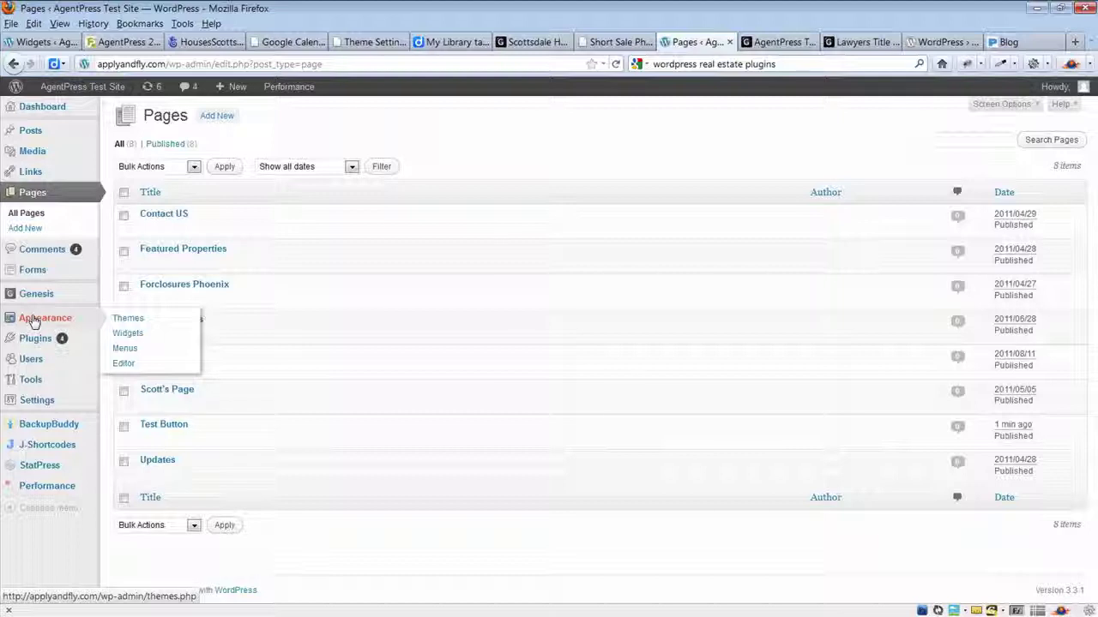
pyautogui.click(126, 349)
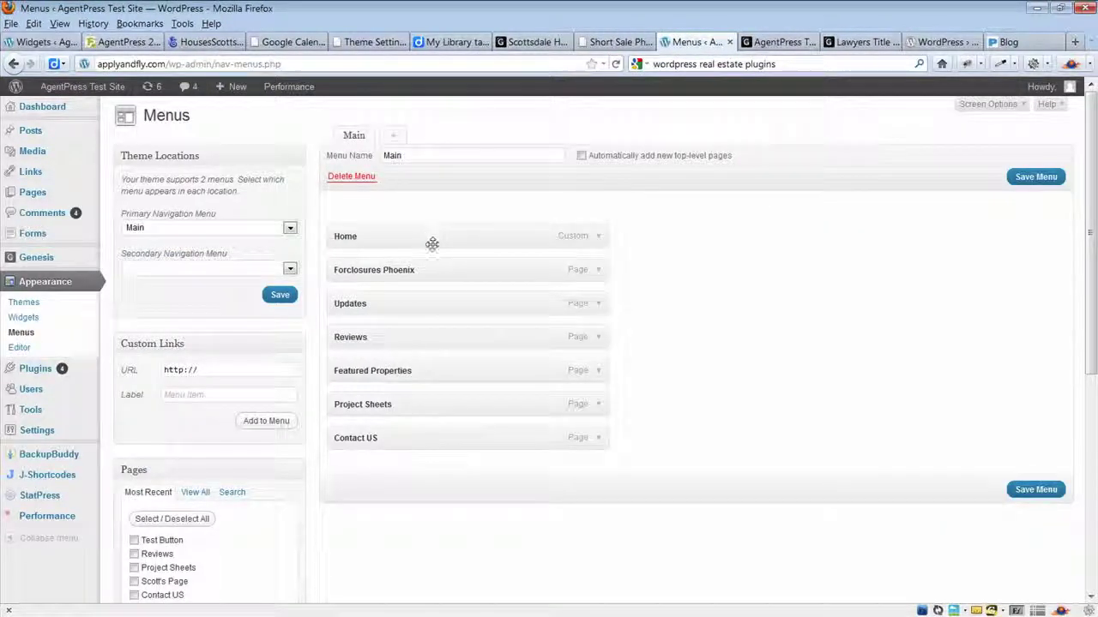
pyautogui.scroll(-3, 424, 502)
pyautogui.scroll(3, 448, 510)
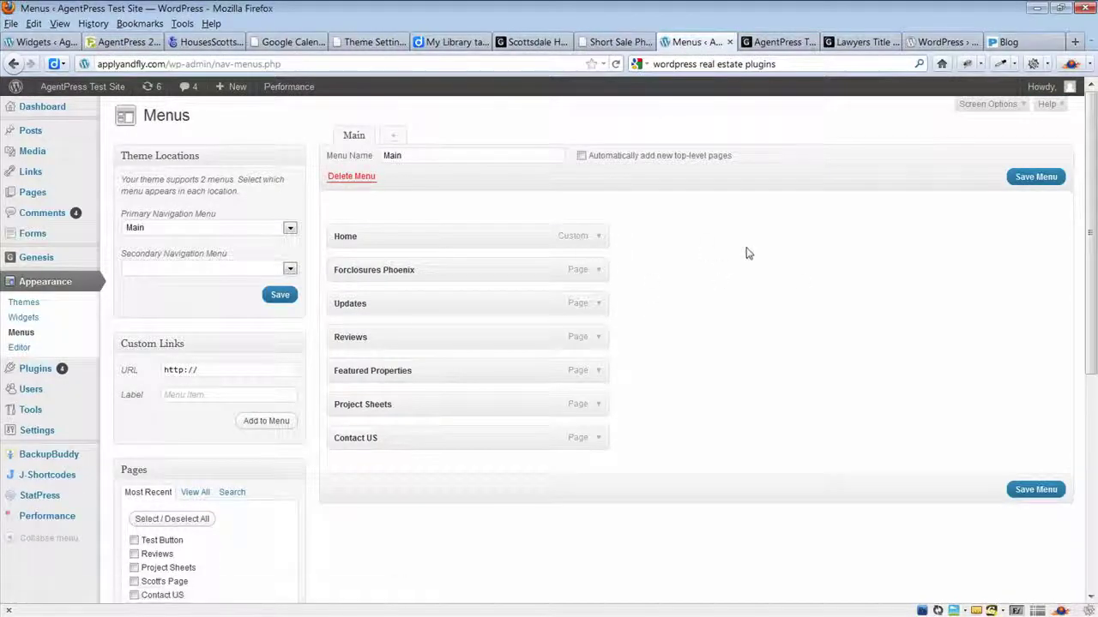
pyautogui.scroll(-2, 792, 344)
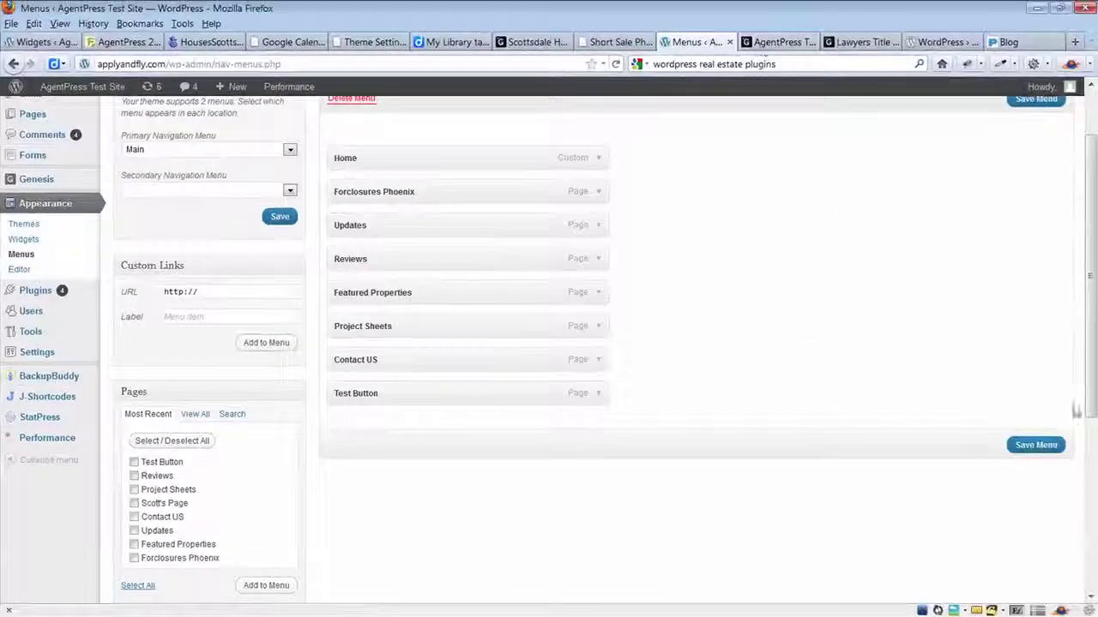
pyautogui.click(1041, 447)
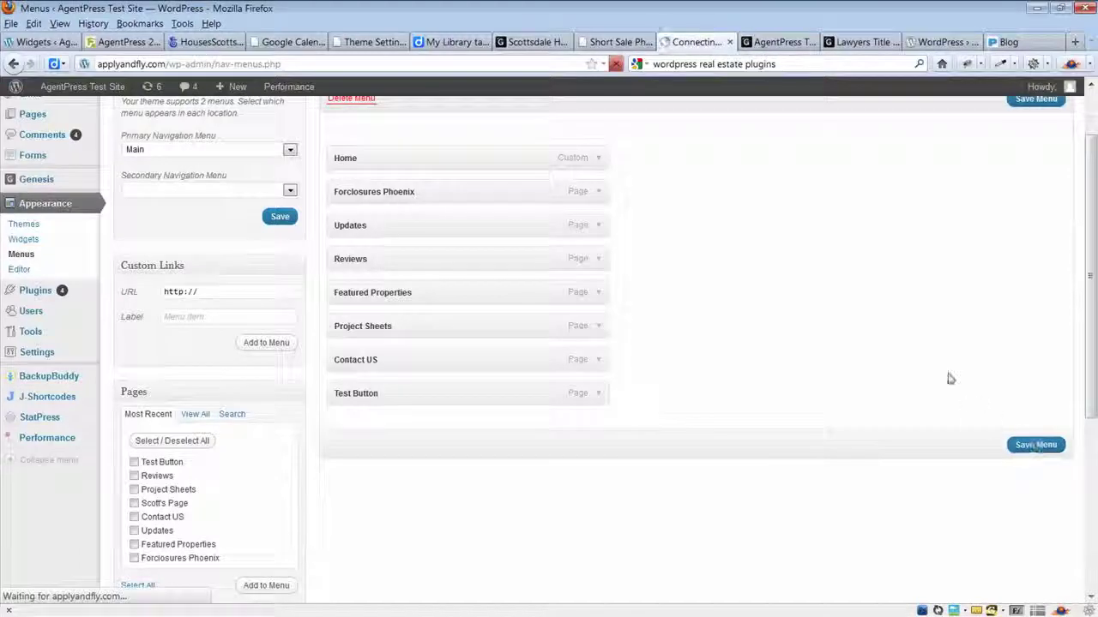
# Step: Reload the live site and check its navigation bar for the Test Button page
pyautogui.click(785, 42)
pyautogui.click(615, 63)
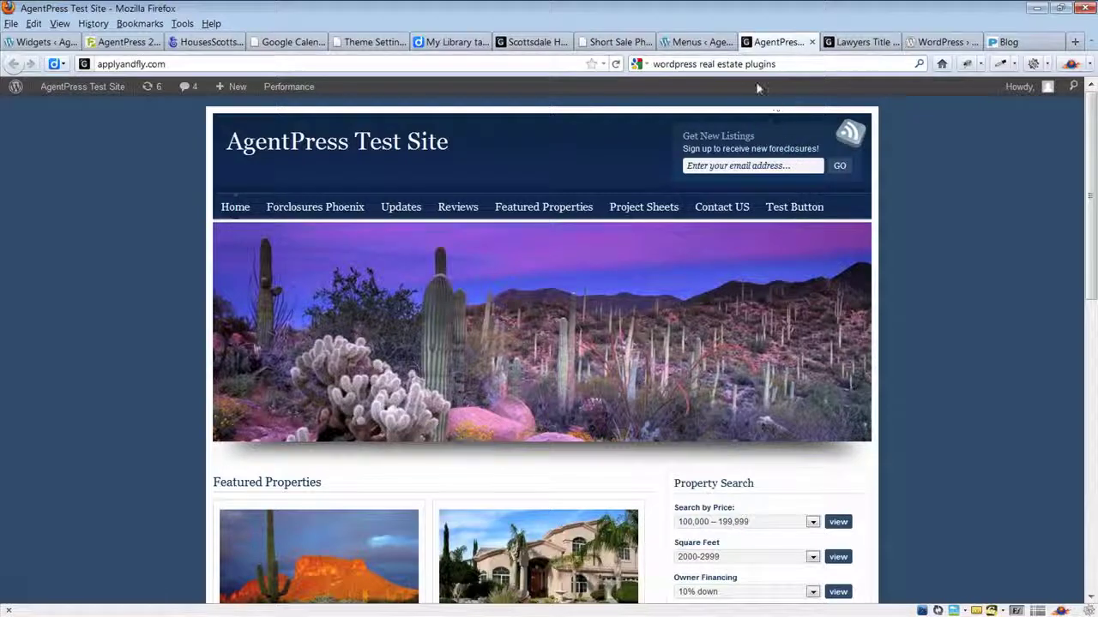
# Step: Move Test Button directly after Home in the Main menu, save the menu, and reload the live site to check the order
pyautogui.click(708, 41)
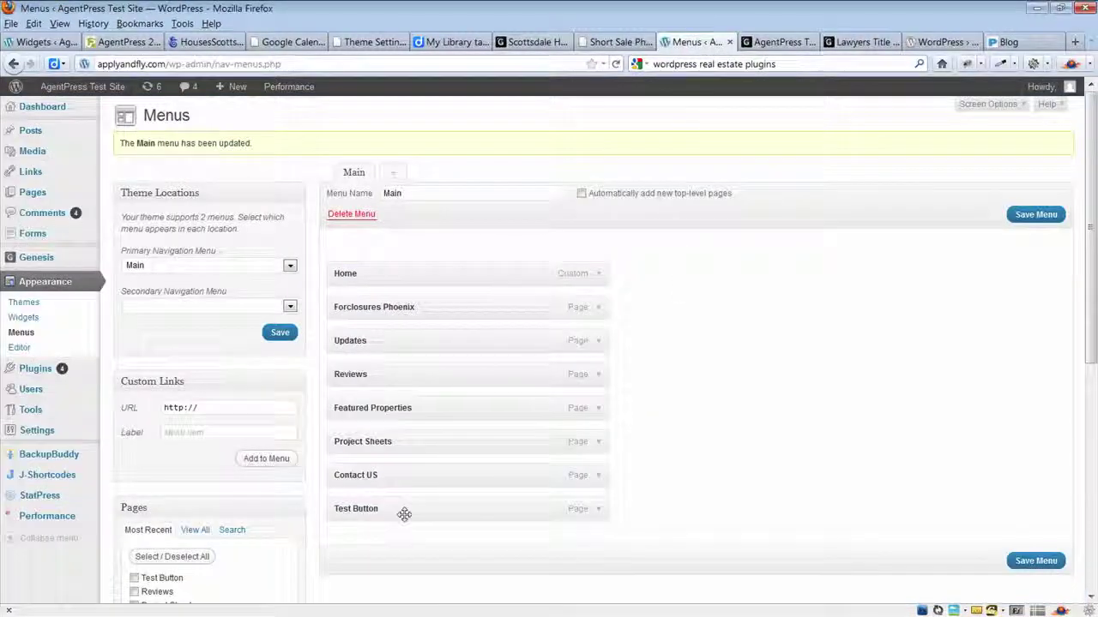
pyautogui.moveTo(407, 514); pyautogui.dragTo(404, 307)
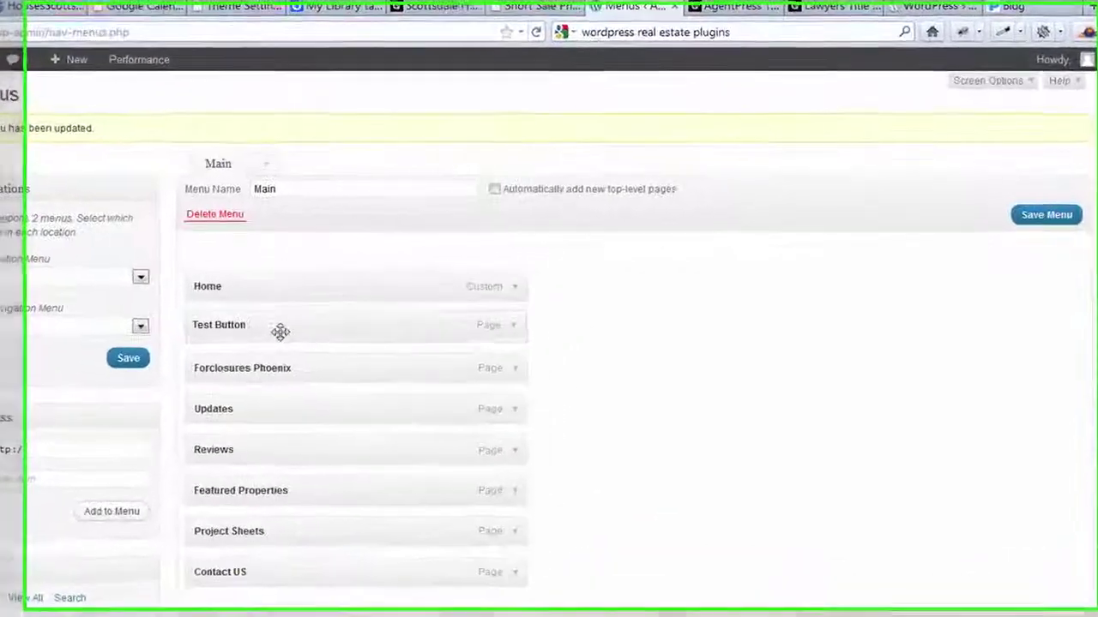
pyautogui.click(1050, 215)
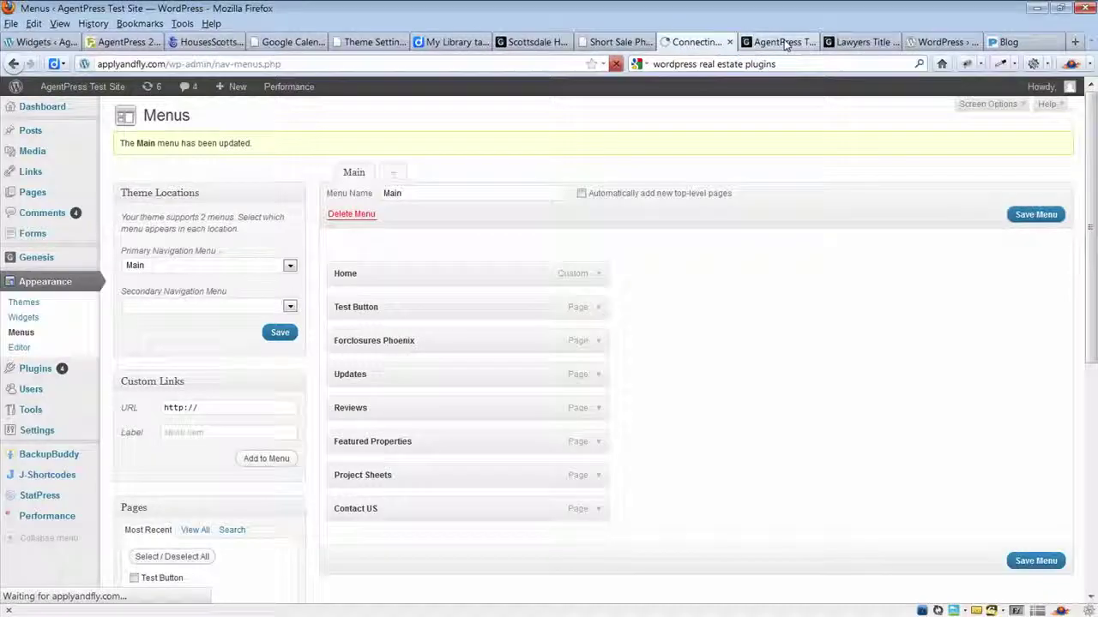
pyautogui.click(786, 43)
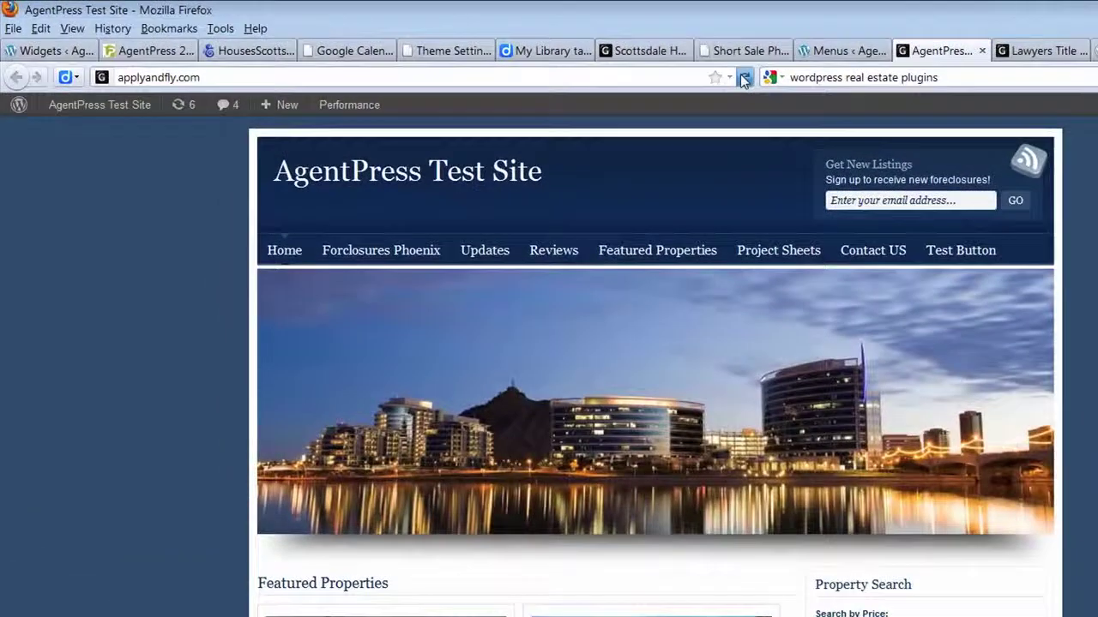
pyautogui.click(743, 78)
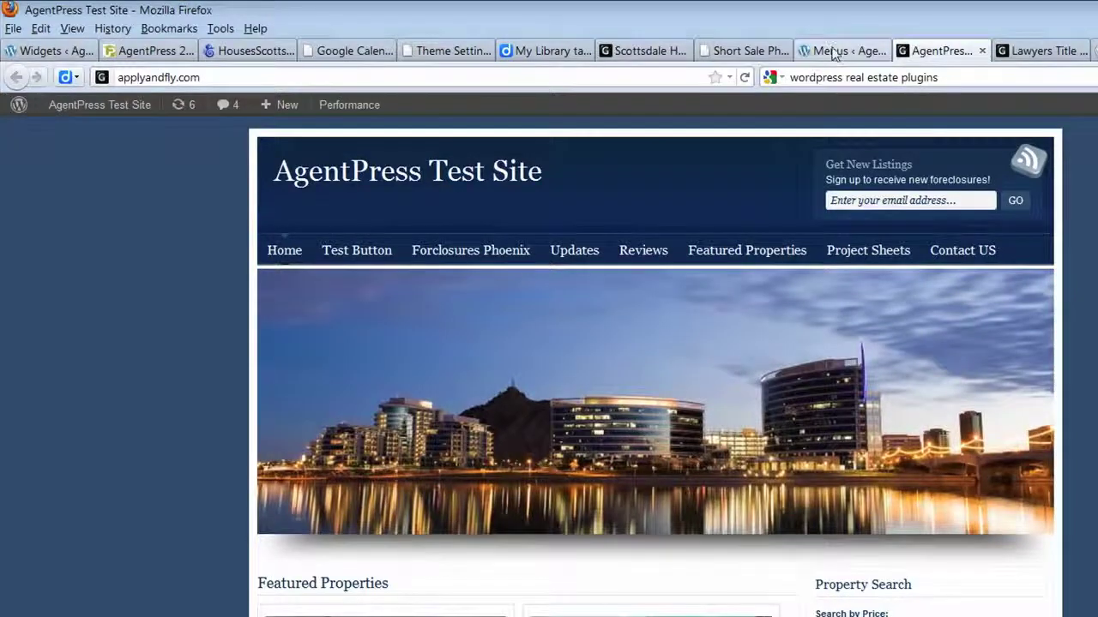
# Step: Add Scott's Page to the end of the Main menu, save the menu, and reload the live site
pyautogui.click(832, 54)
pyautogui.scroll(-2, 704, 481)
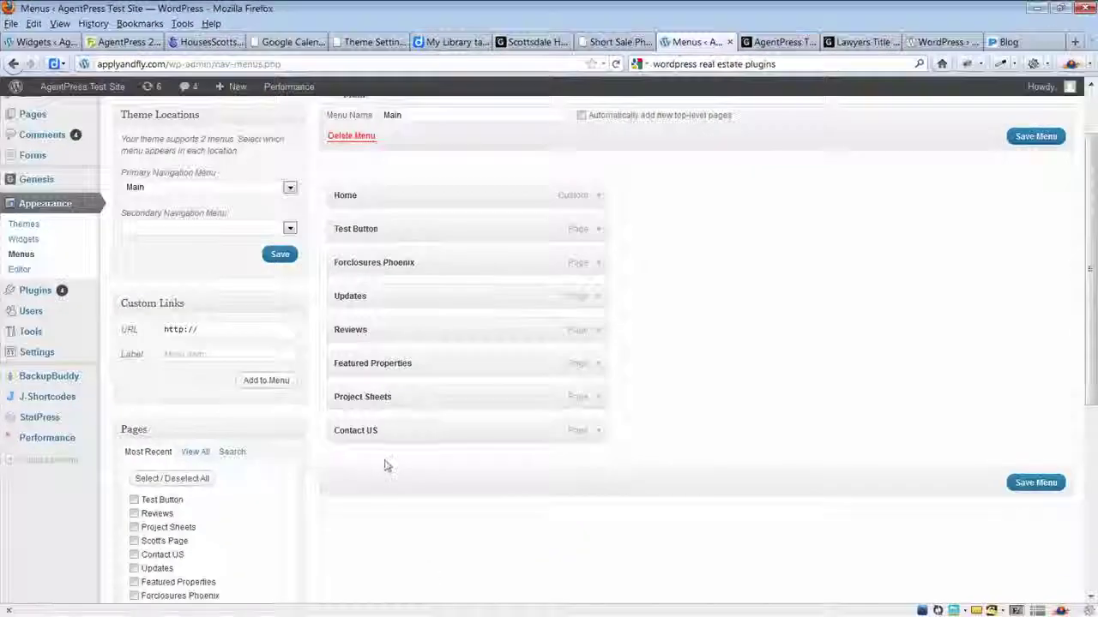
pyautogui.scroll(-3, 384, 466)
pyautogui.click(134, 386)
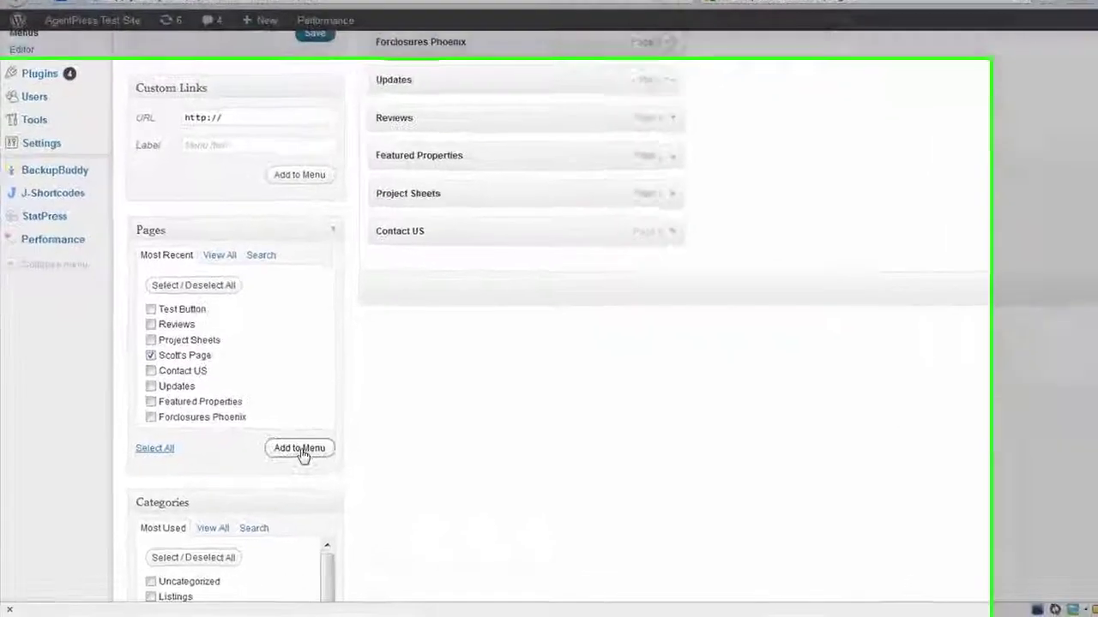
pyautogui.click(266, 466)
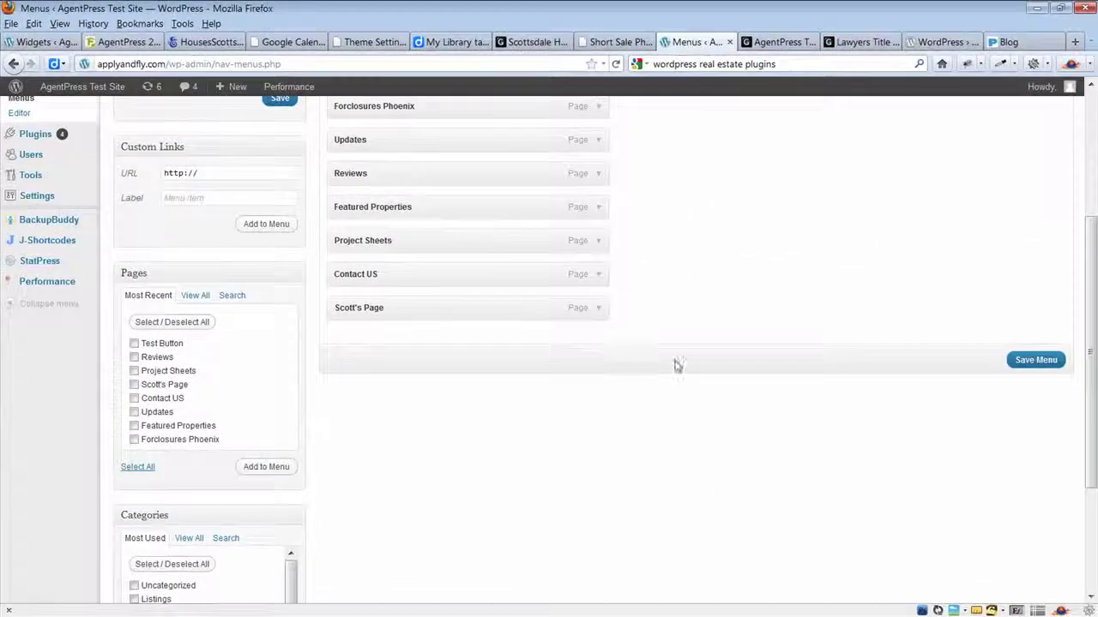
pyautogui.click(1036, 360)
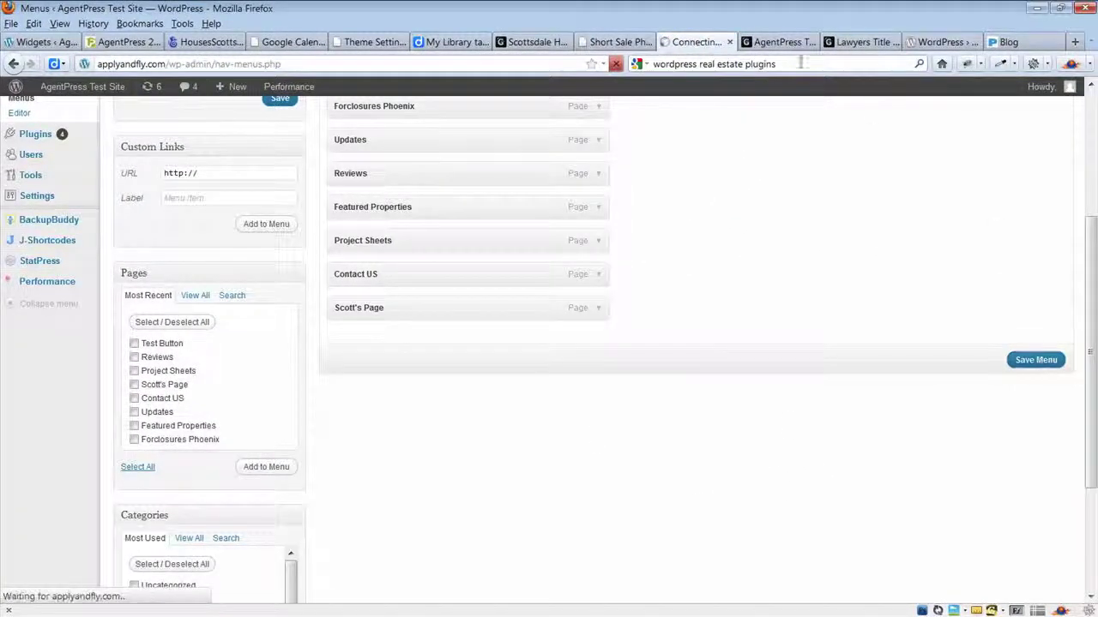
pyautogui.click(760, 44)
pyautogui.click(616, 64)
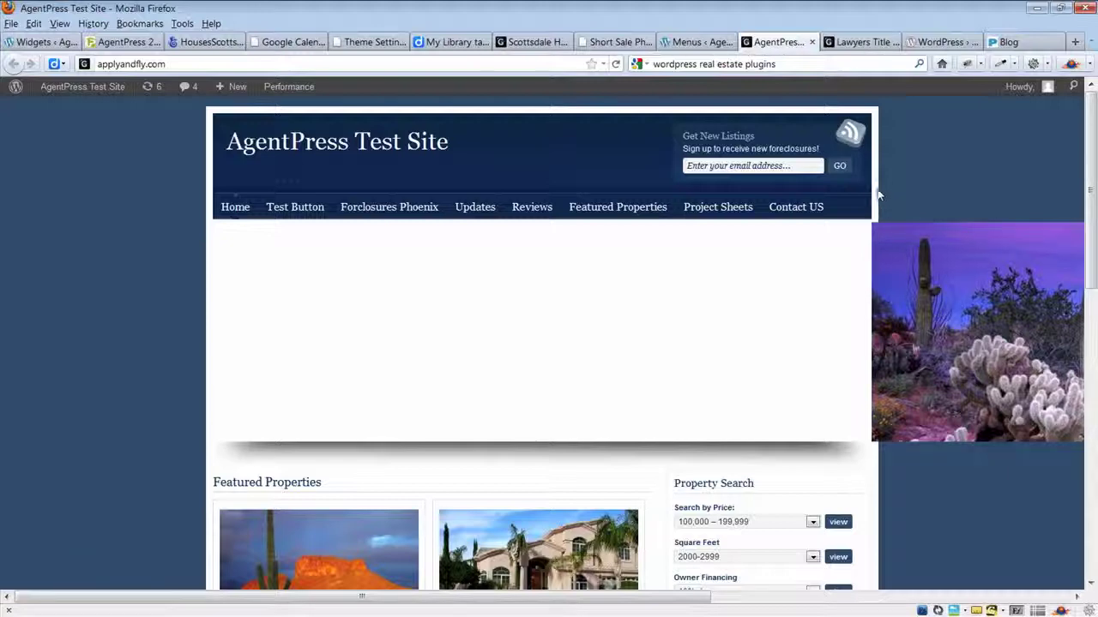
# Step: Move Scott's Page beneath Test Button in the Main menu, indent it as a sub-item, and save the menu
pyautogui.click(683, 43)
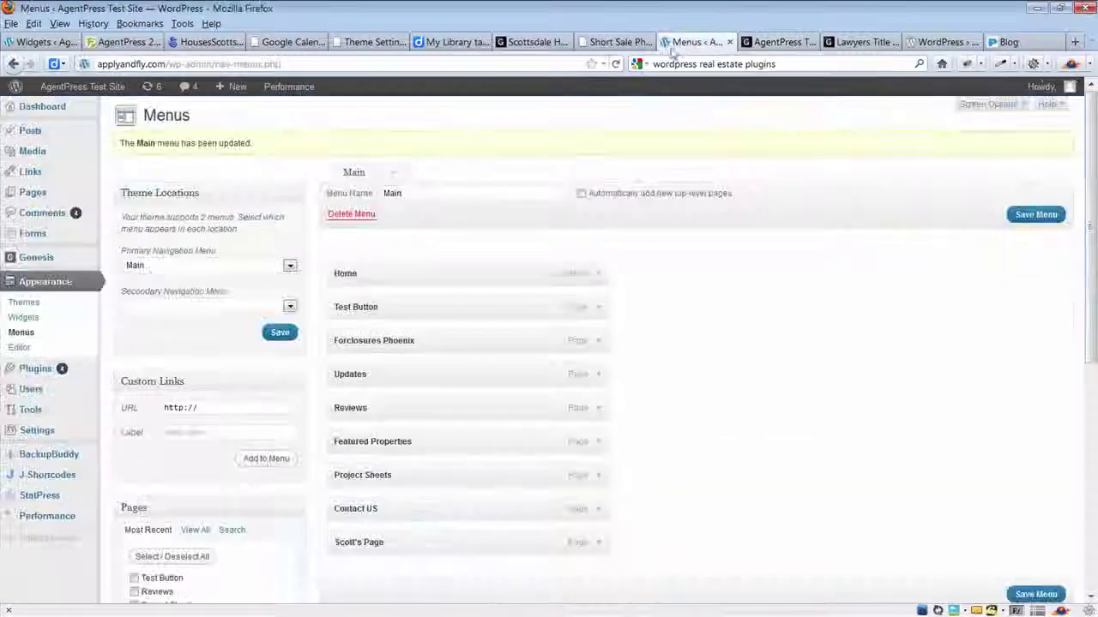
pyautogui.moveTo(429, 545); pyautogui.dragTo(429, 332)
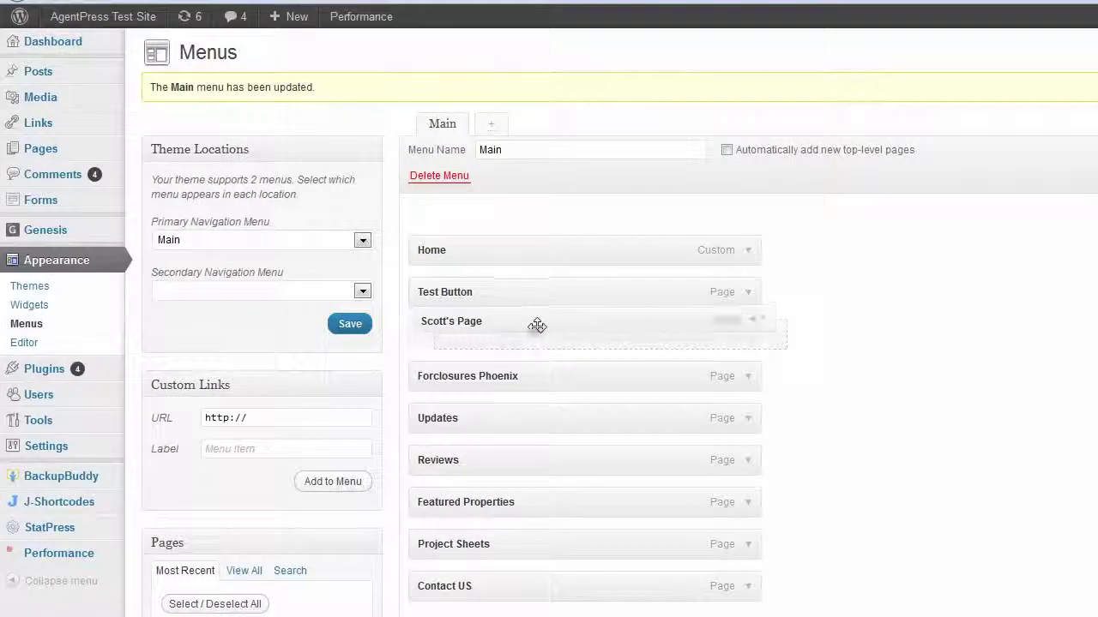
pyautogui.moveTo(537, 325); pyautogui.dragTo(531, 329)
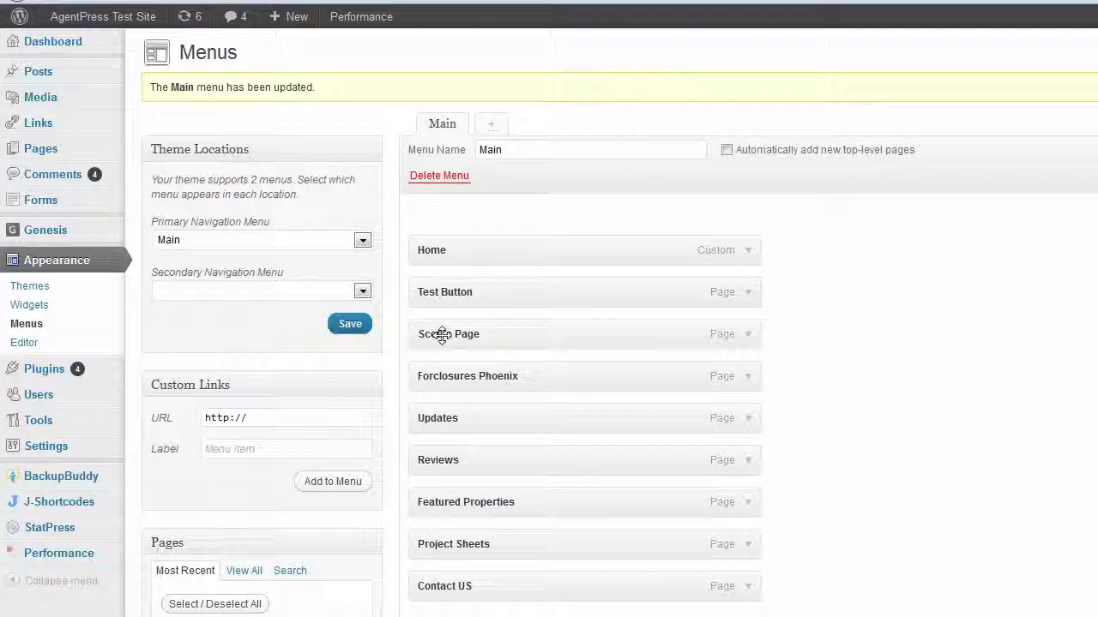
pyautogui.moveTo(448, 333); pyautogui.dragTo(469, 335)
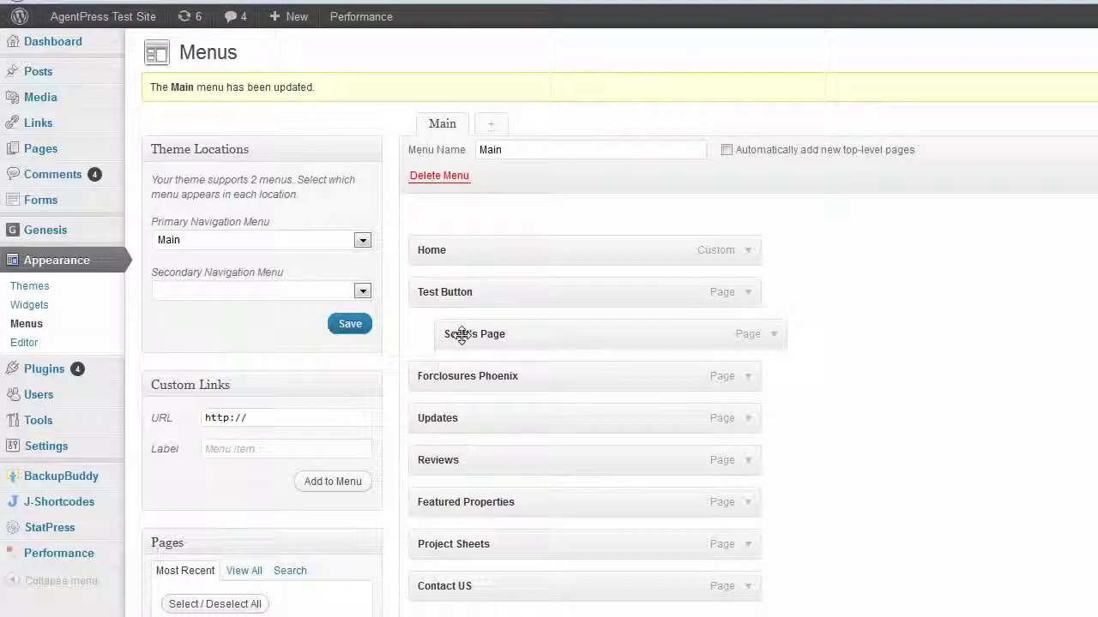
pyautogui.moveTo(456, 337); pyautogui.dragTo(456, 337)
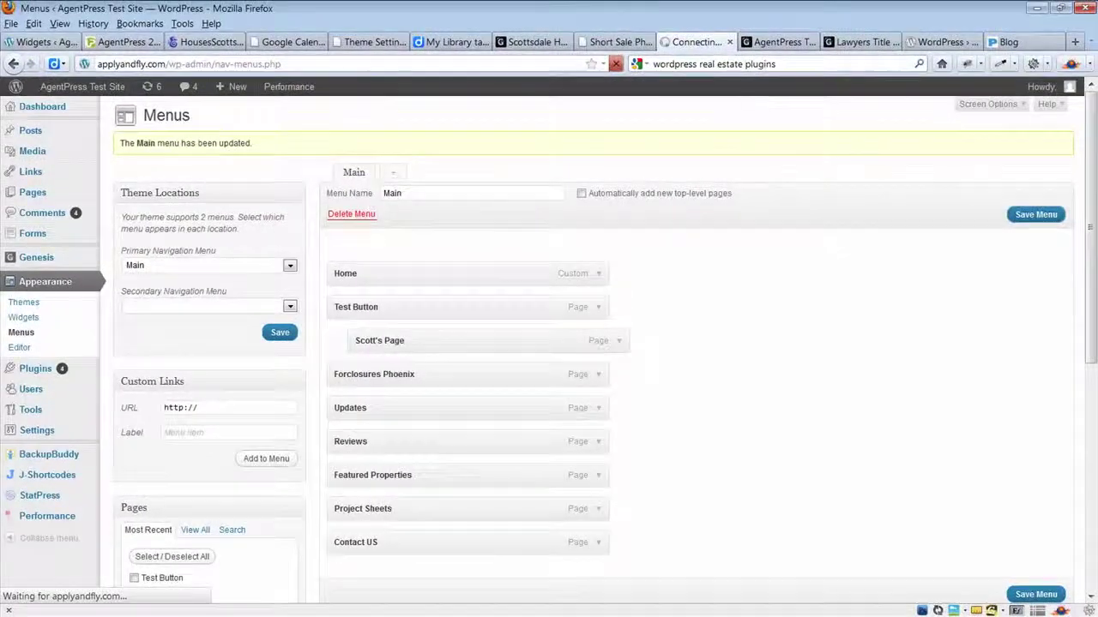
# Step: Reload the live site and check the drop-down under Test Button in the navigation bar
pyautogui.click(777, 42)
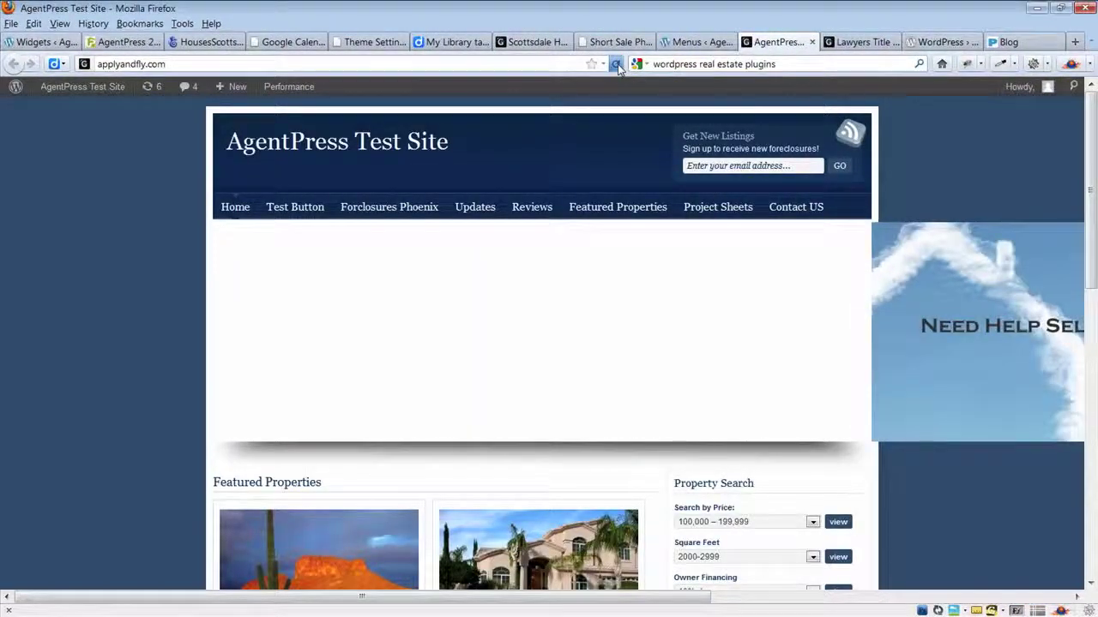
pyautogui.click(616, 63)
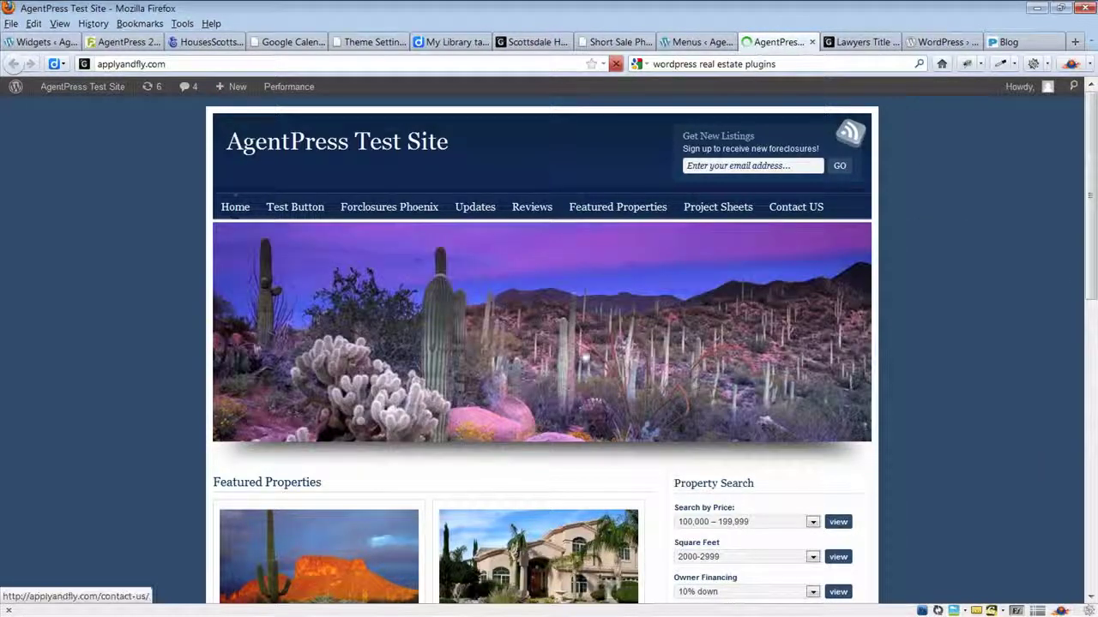
pyautogui.moveTo(305, 217)
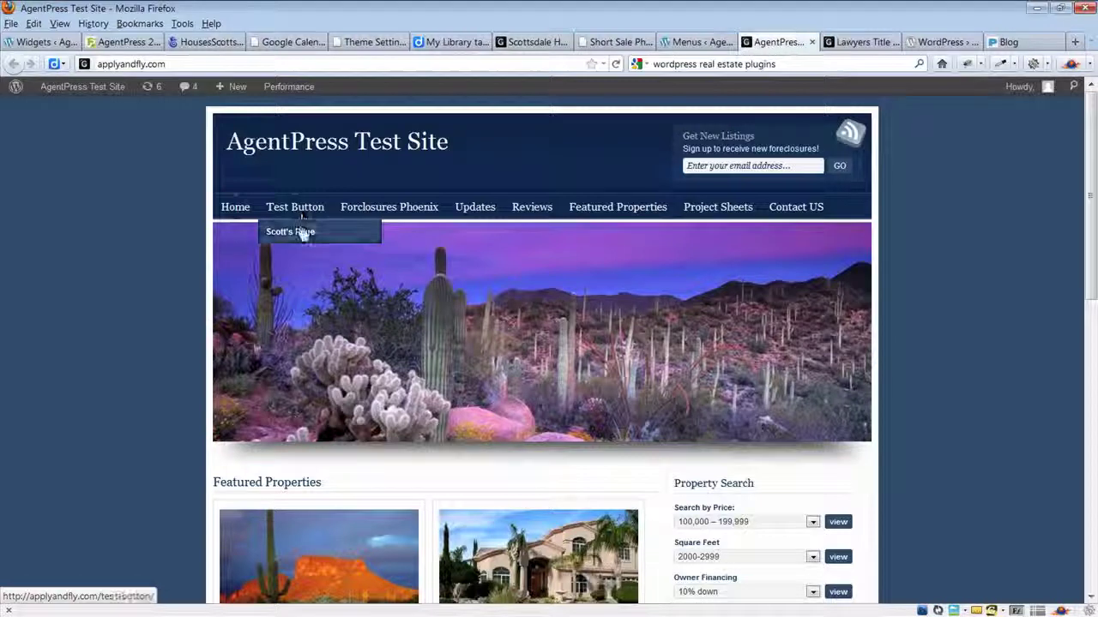